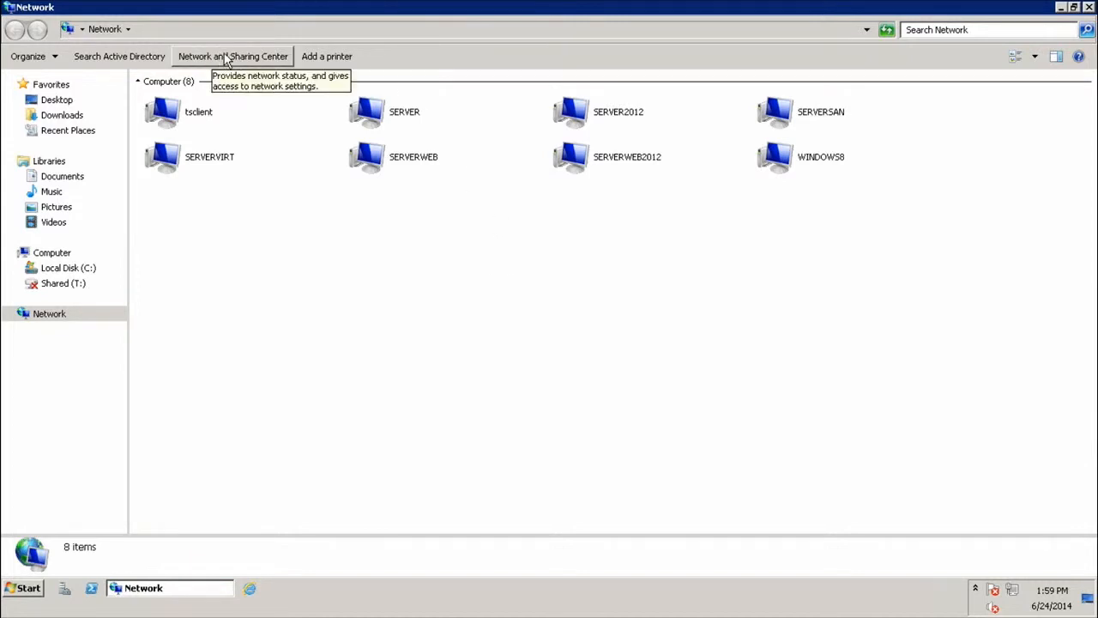
Close the Network window and view the External and Local Area Connection 3 adapters through the Network and Sharing Center's adapter settings.
click(1088, 7)
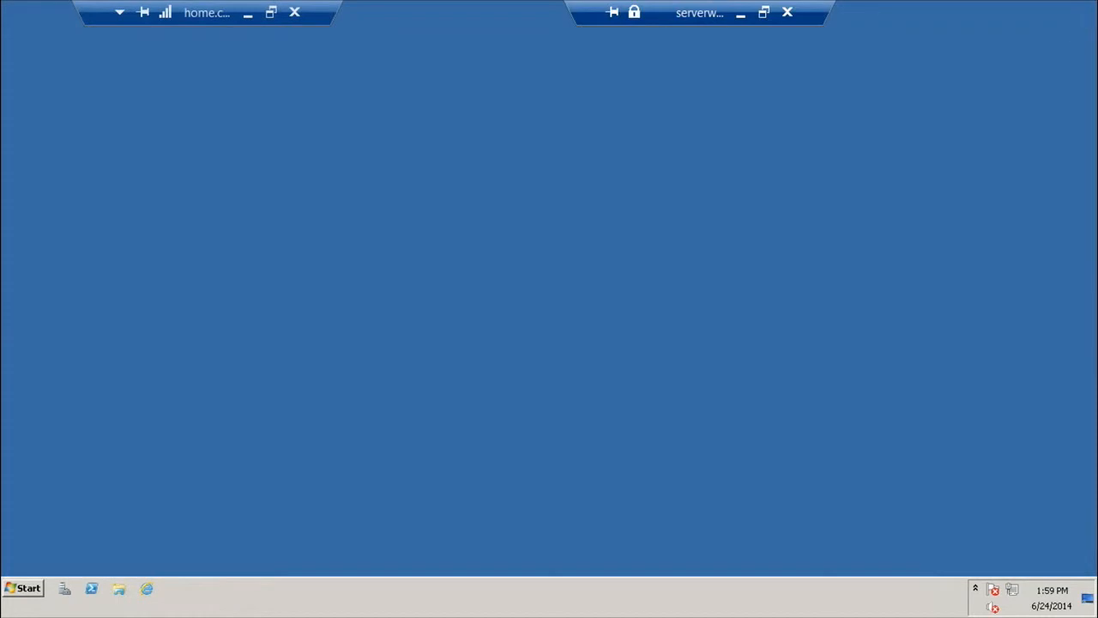
right_click(1015, 591)
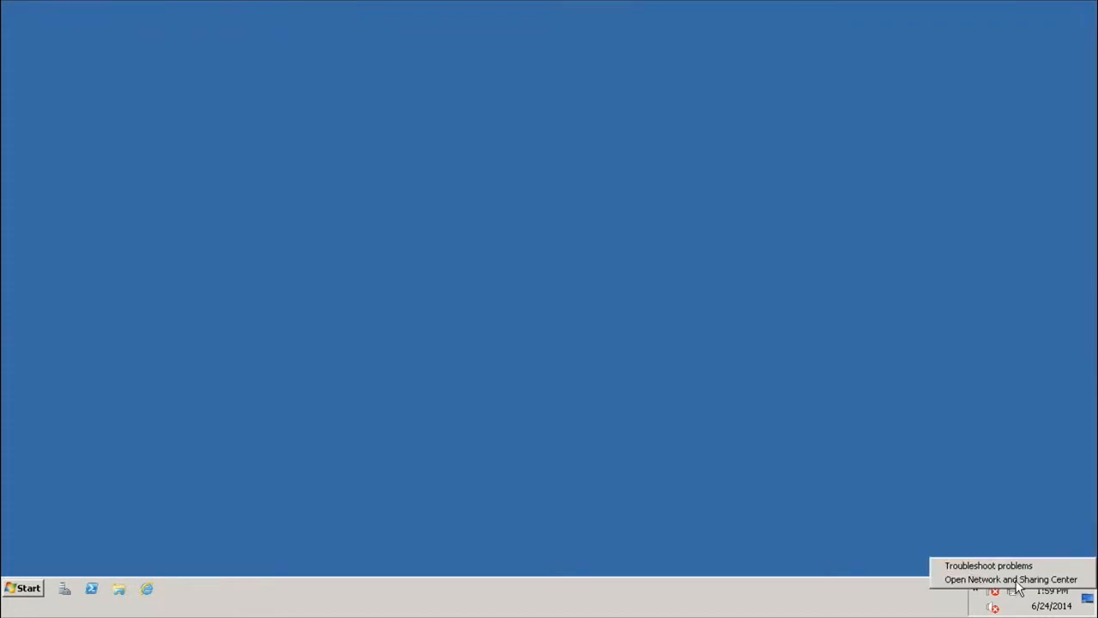
click(1016, 580)
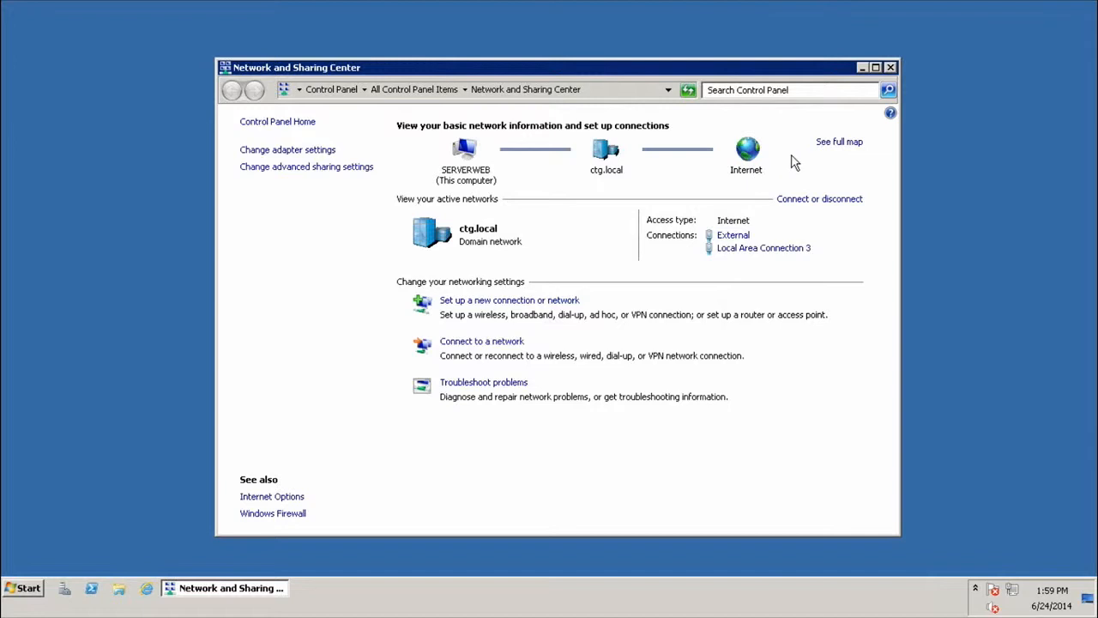
click(302, 153)
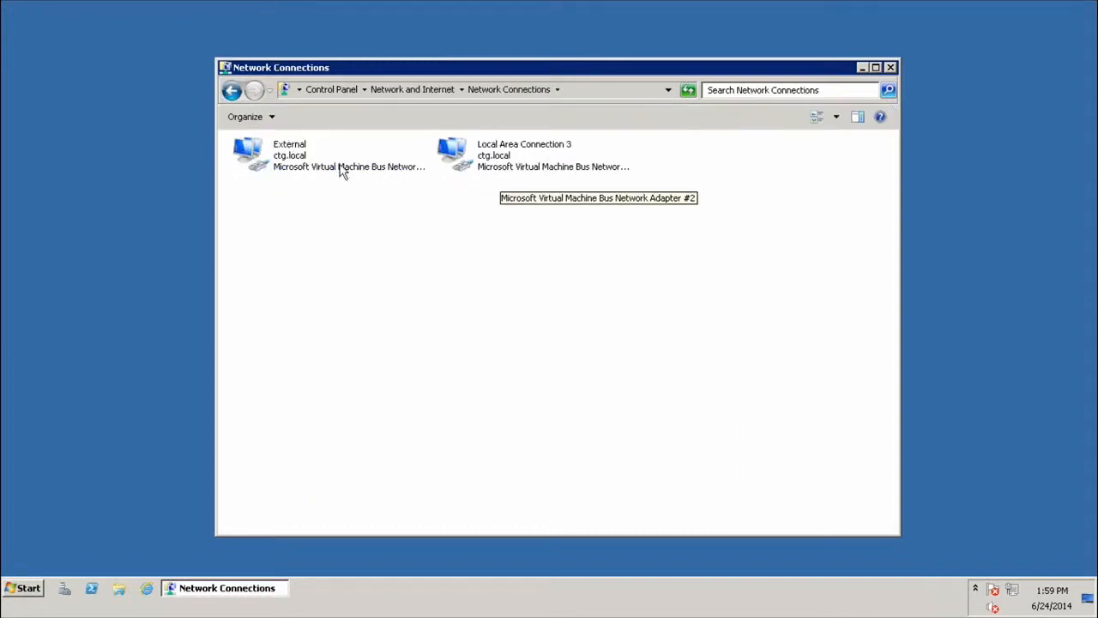
click(519, 164)
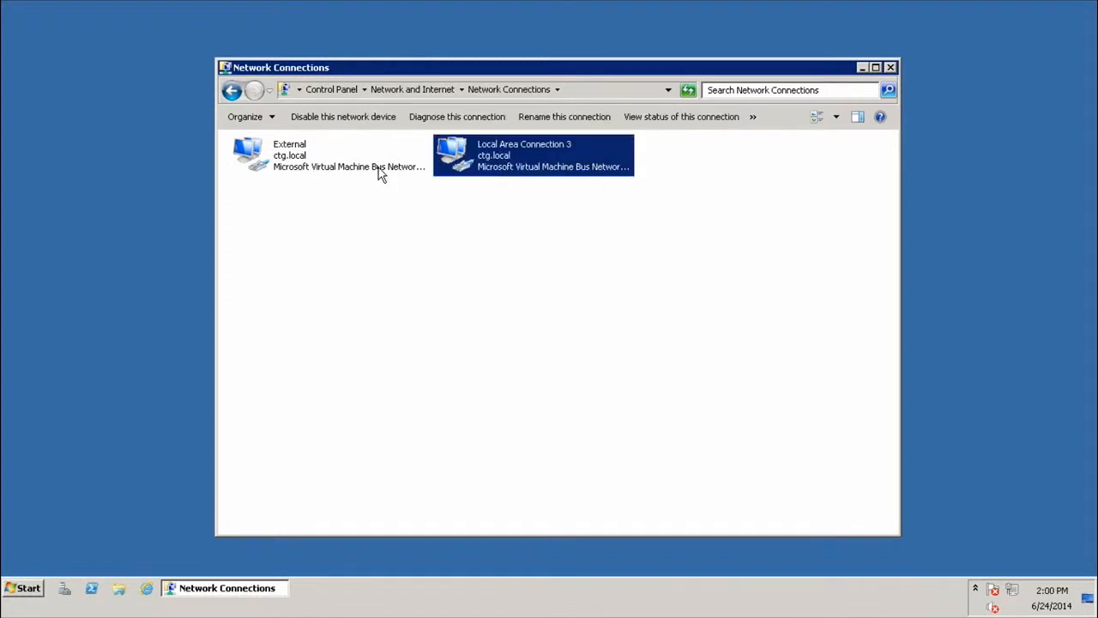
click(294, 168)
click(531, 158)
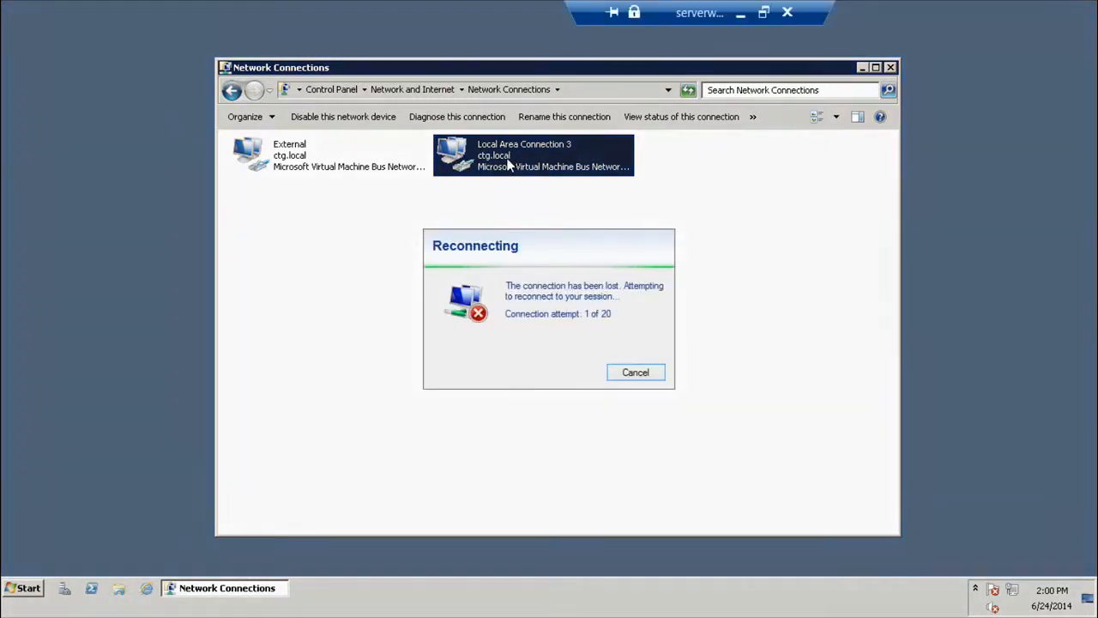
Switch to the servervirt remote session and open its network adapter list from the Network and Sharing Center.
click(743, 17)
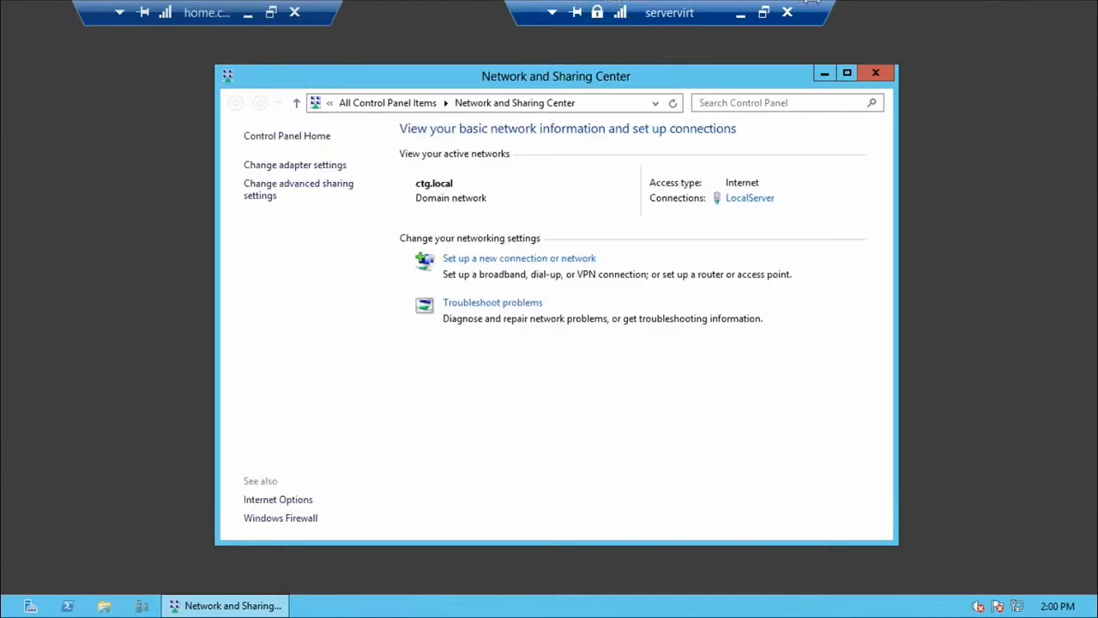
drag(1031, 14, 976, 7)
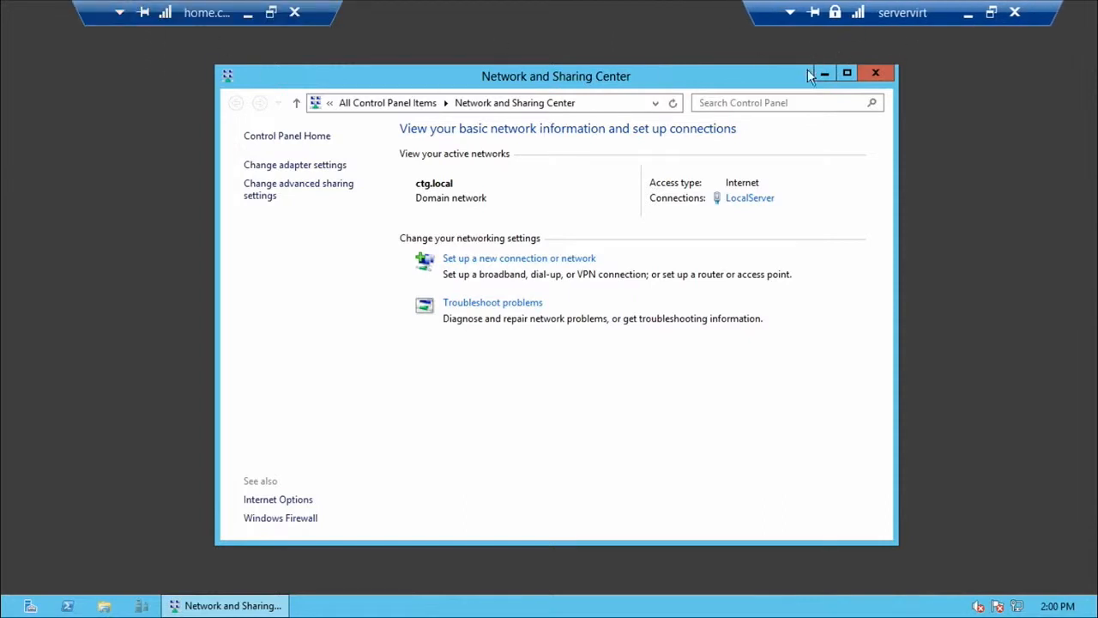
click(321, 166)
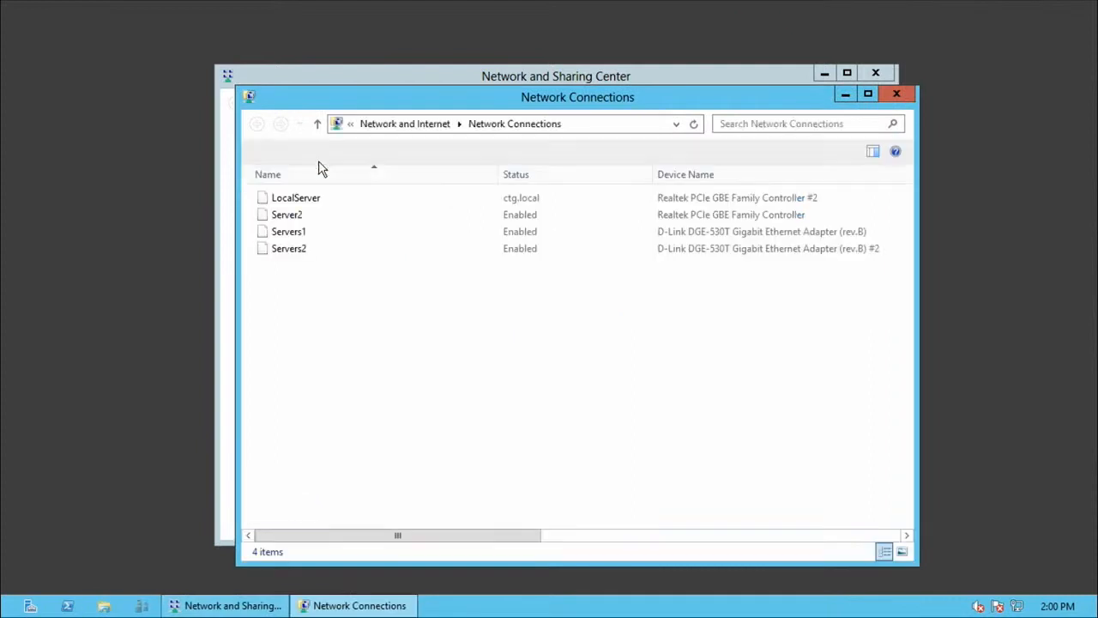
Examine which protocols and services the Server2 adapter uses in its properties, including Hyper-V Extensible Virtual Switch, IPv6 and IPv4, then close them.
click(290, 220)
right_click(290, 220)
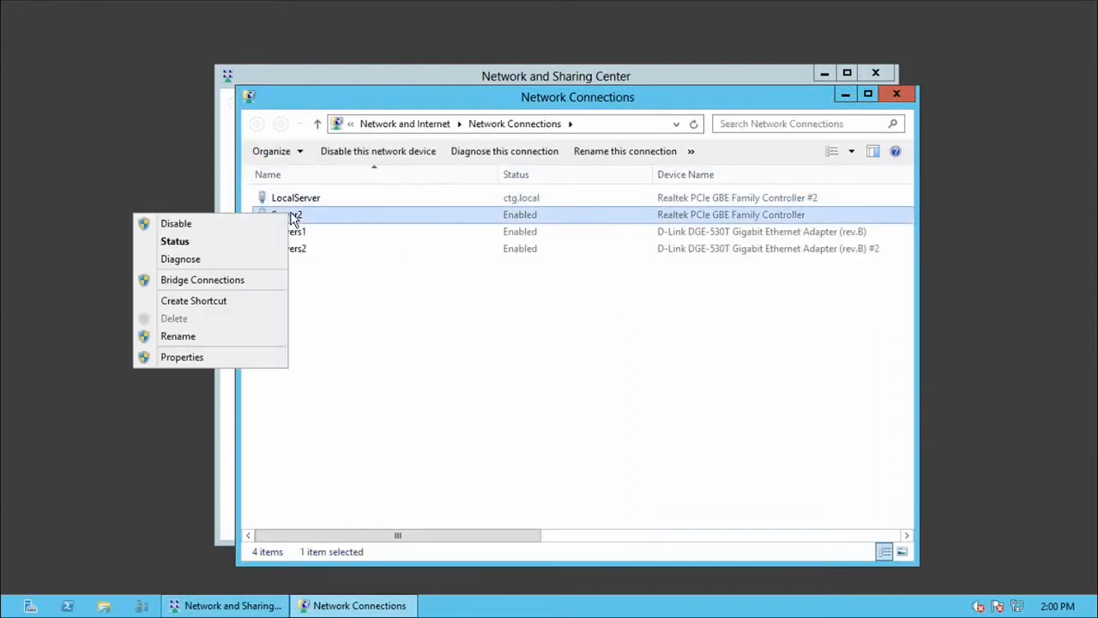
click(181, 356)
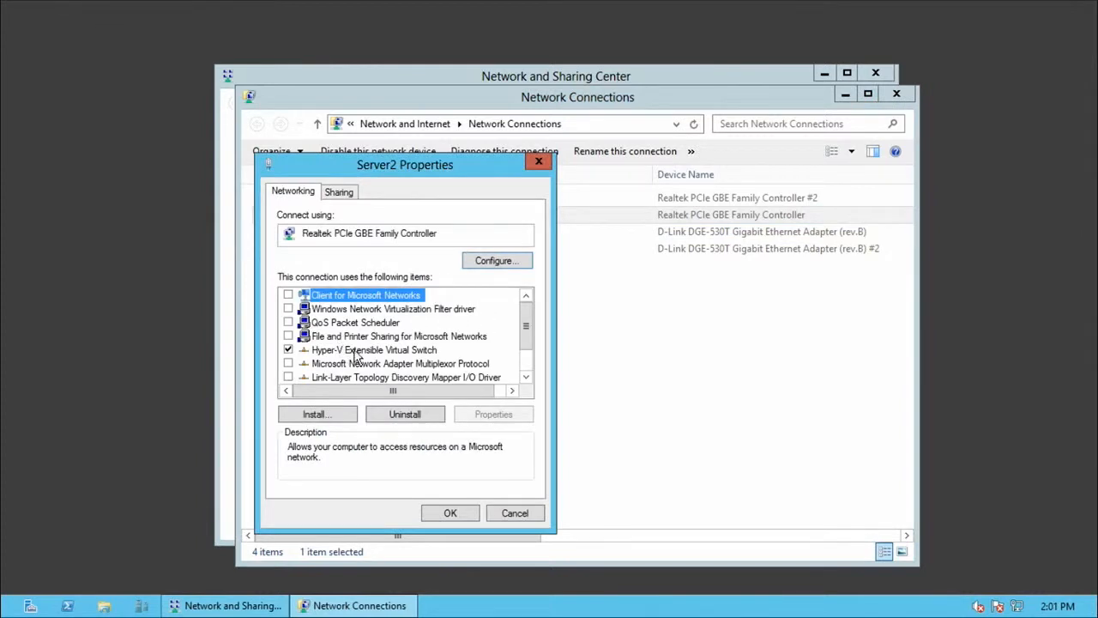
click(355, 351)
scroll(355, 354, down, 1)
click(365, 364)
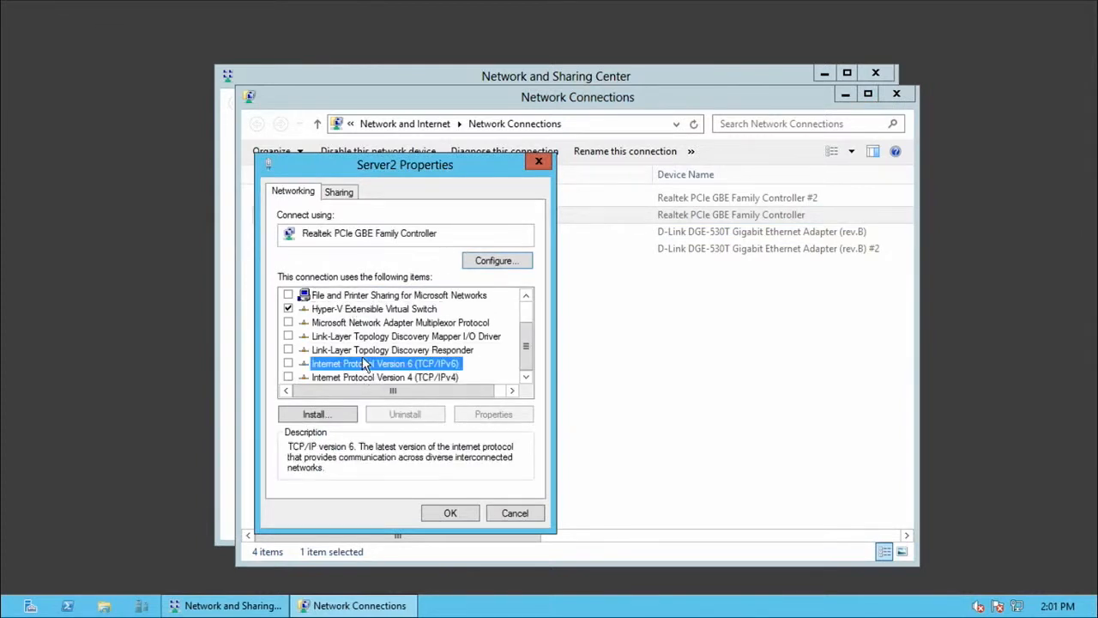
click(367, 378)
click(365, 364)
click(372, 376)
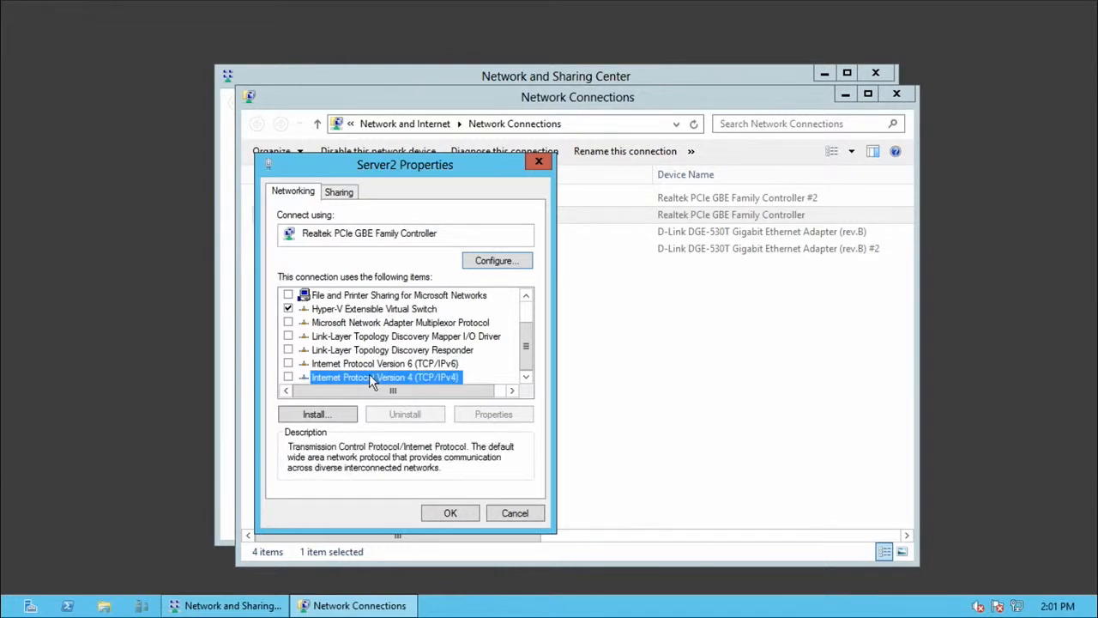
scroll(354, 343, up, 1)
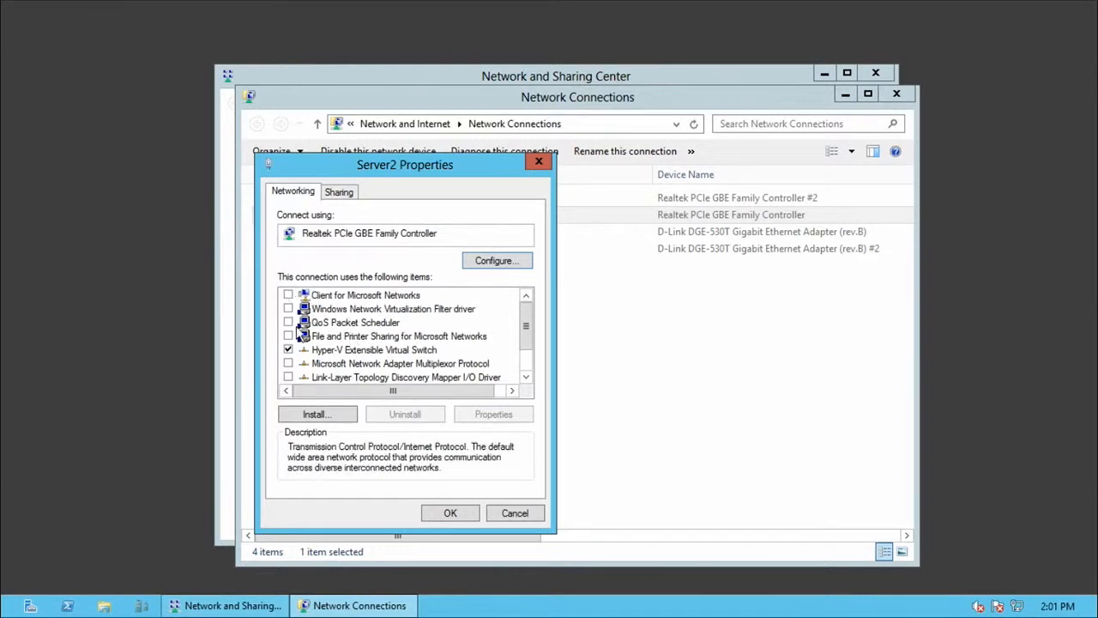
scroll(296, 331, down, 1)
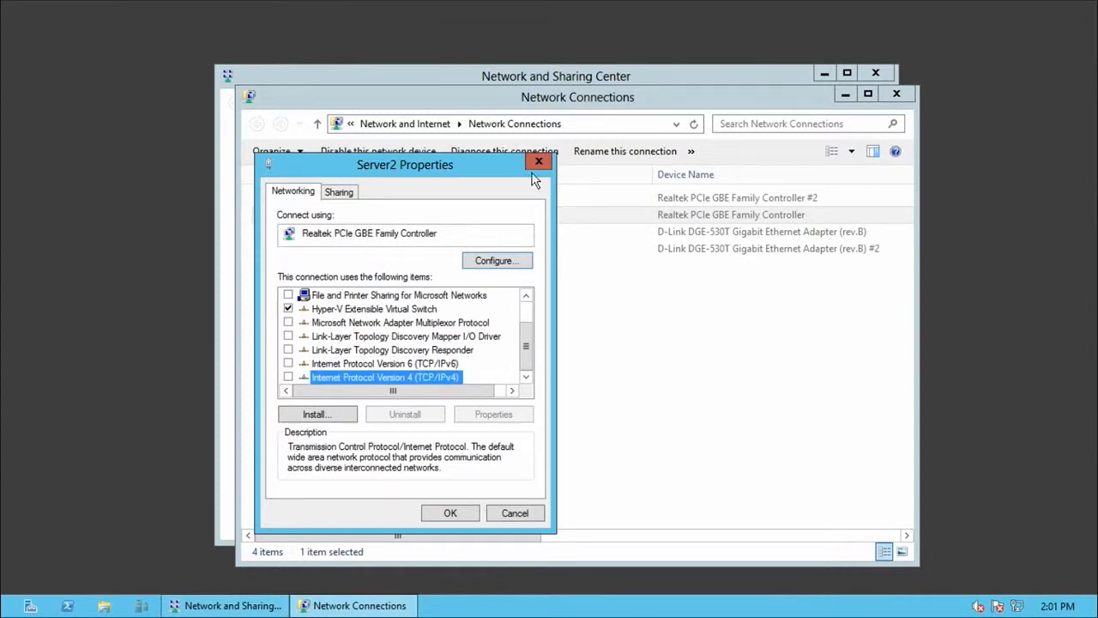
mouse_move(465, 163)
mouse_down()
mouse_move(550, 264)
mouse_move(480, 192)
mouse_move(478, 173)
mouse_up()
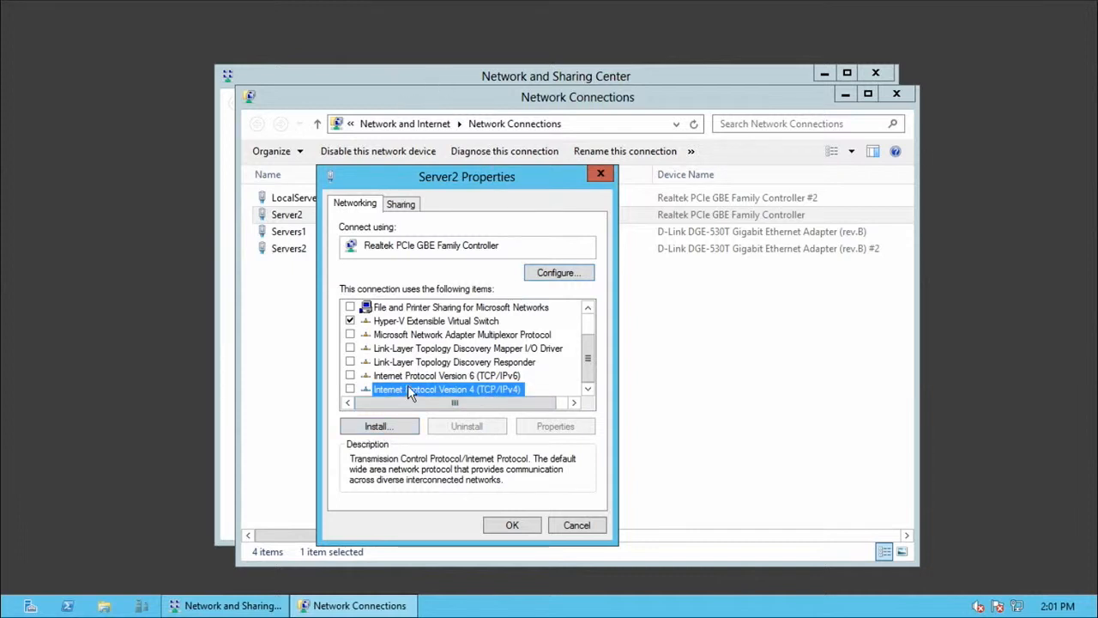
click(601, 174)
View the IPv4 address, gateway and DNS settings in the LocalServer adapter's properties.
click(312, 201)
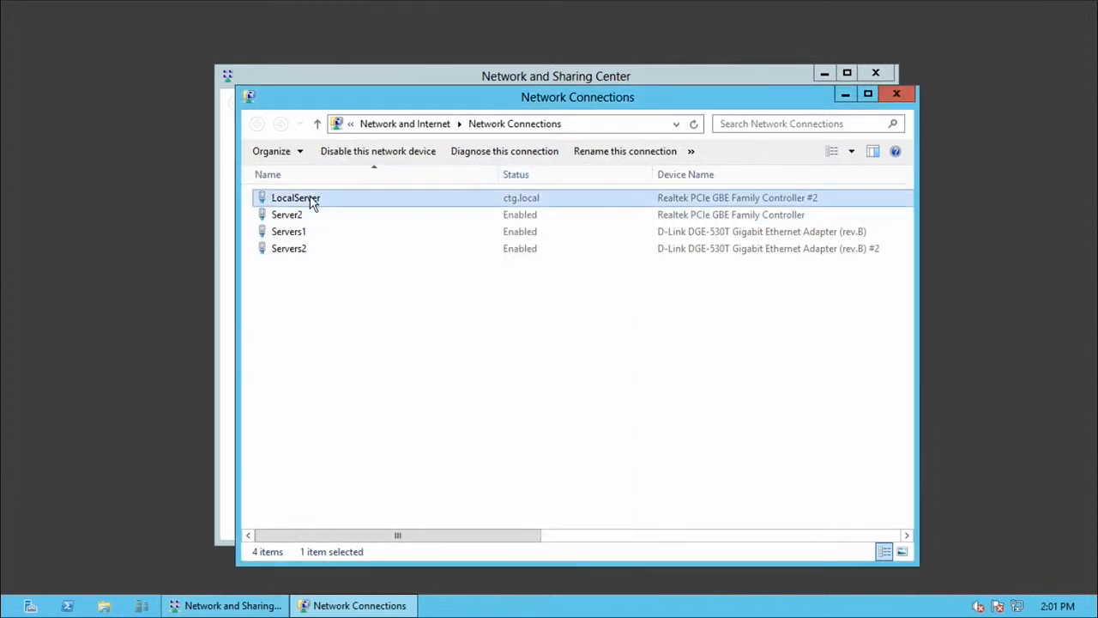
right_click(312, 200)
click(218, 340)
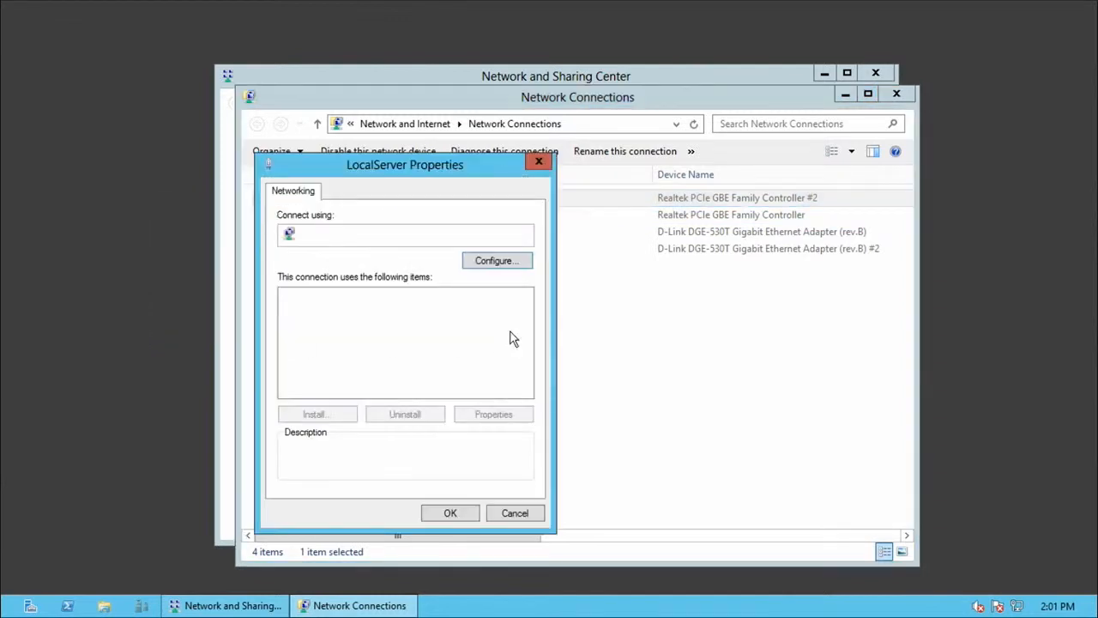
click(361, 377)
scroll(365, 377, down, 1)
double_click(364, 377)
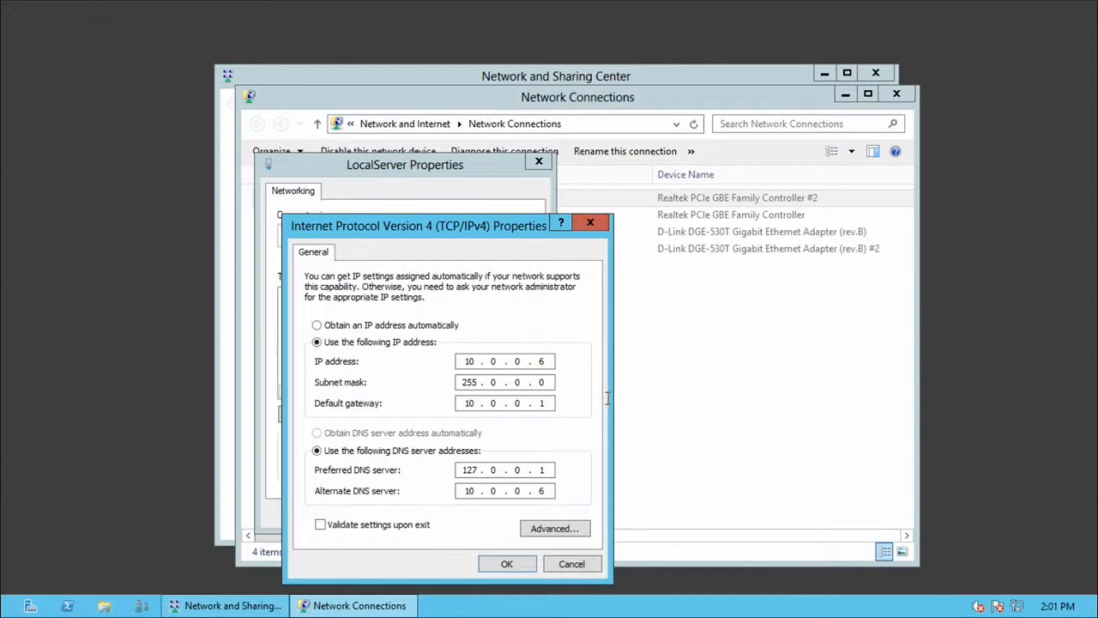
click(605, 227)
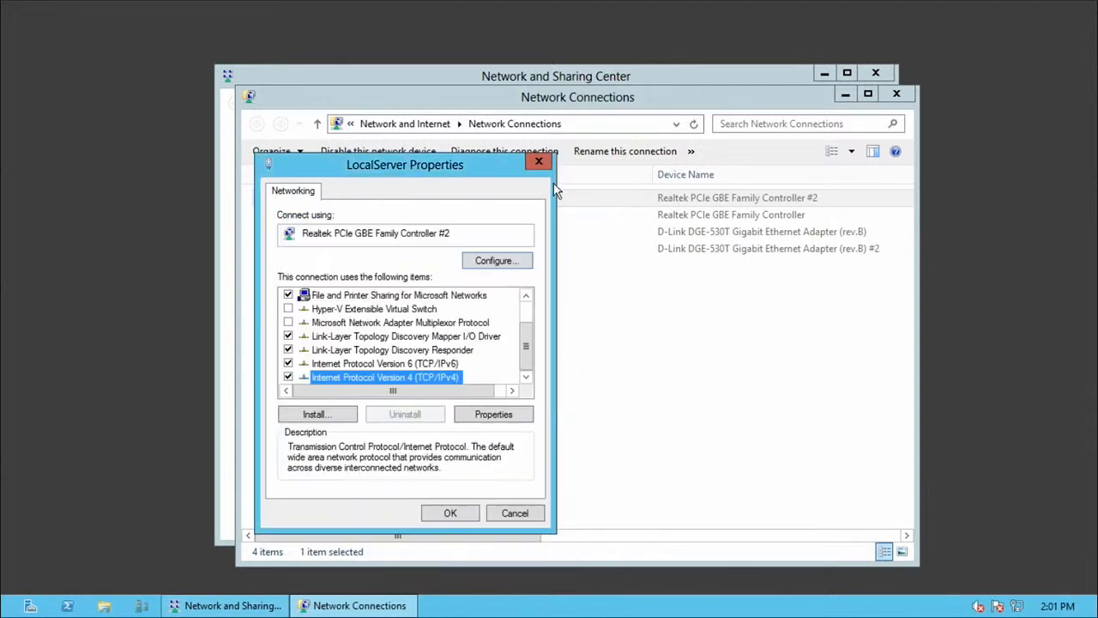
View the LocalServer adapter's IPv6 settings, then close the properties and both network windows.
double_click(373, 364)
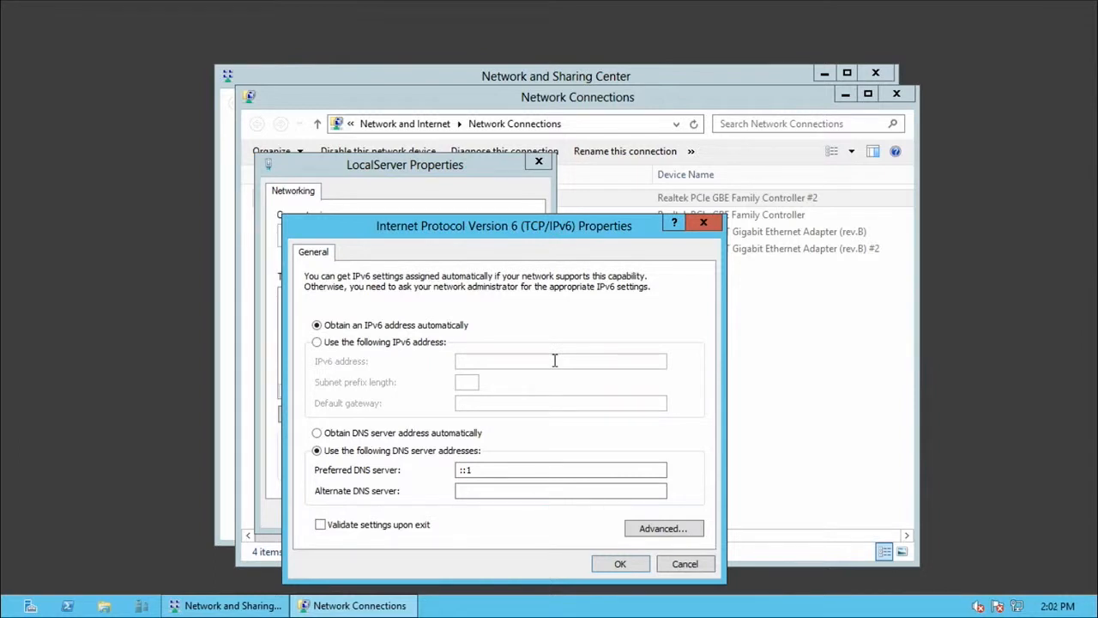
click(704, 223)
click(538, 163)
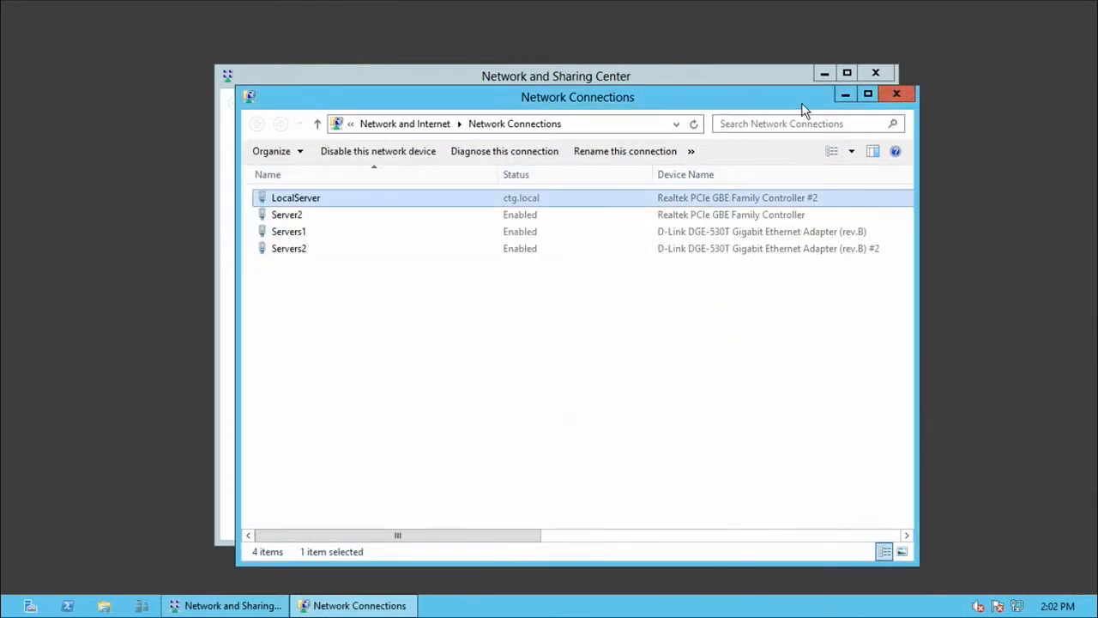
click(897, 94)
click(877, 75)
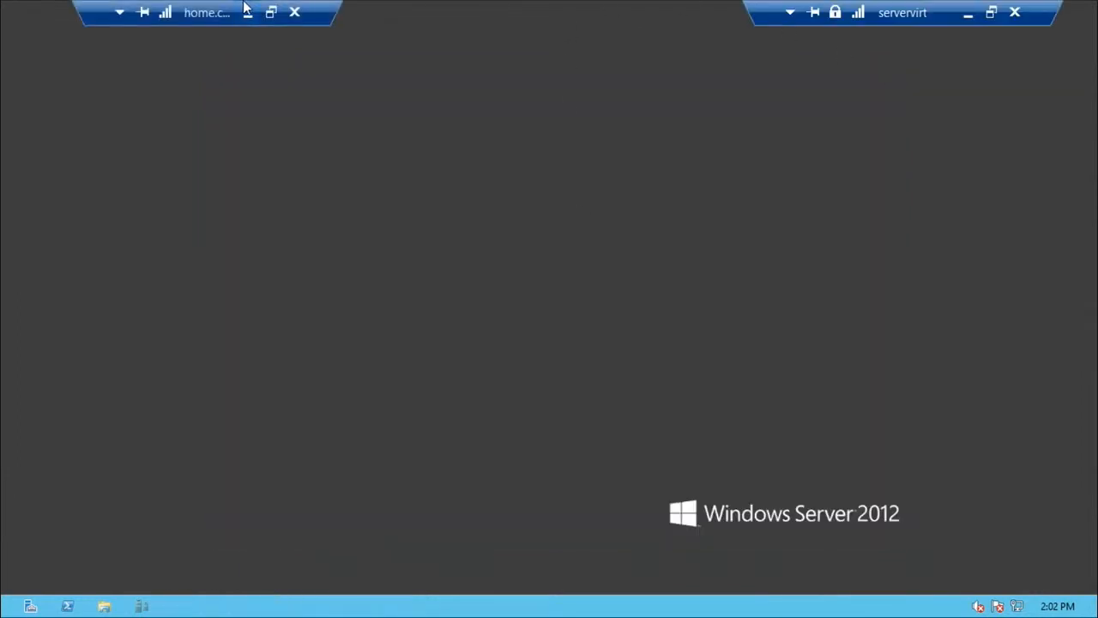
Switch to Internet Explorer outside the remote session and display the LAN settings from the Internet Options connections.
click(254, 7)
click(76, 576)
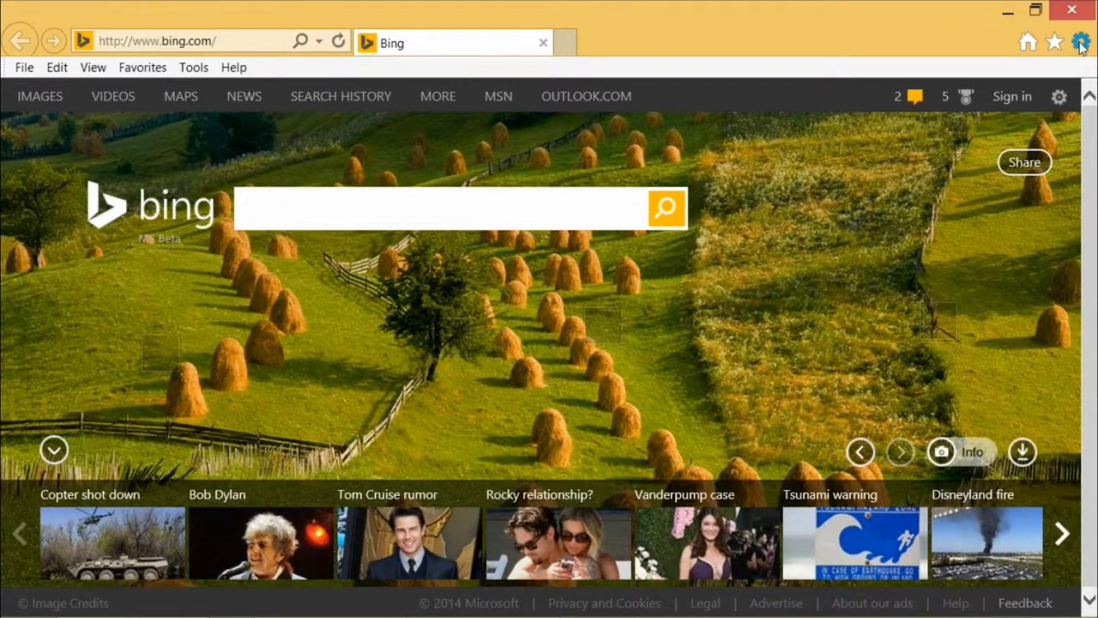
click(1081, 42)
click(962, 290)
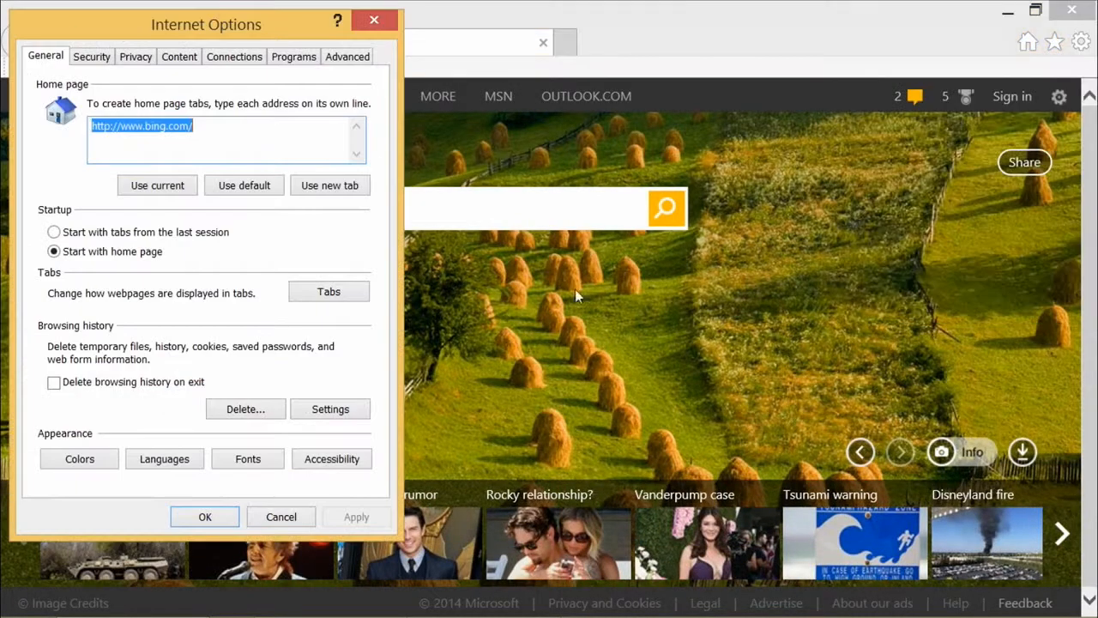
click(231, 60)
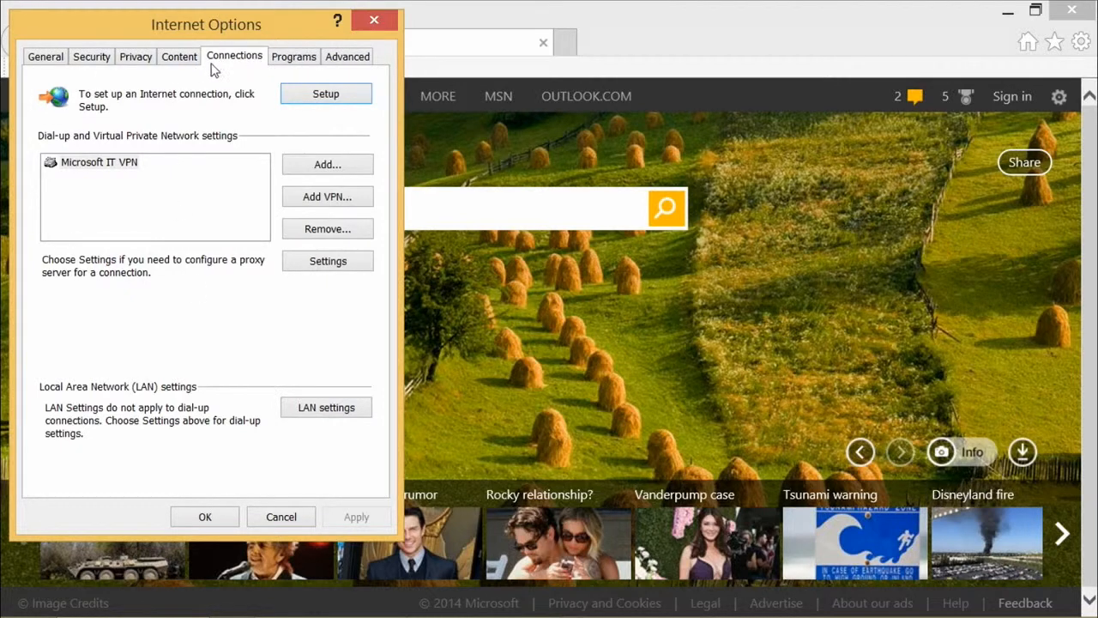
click(323, 414)
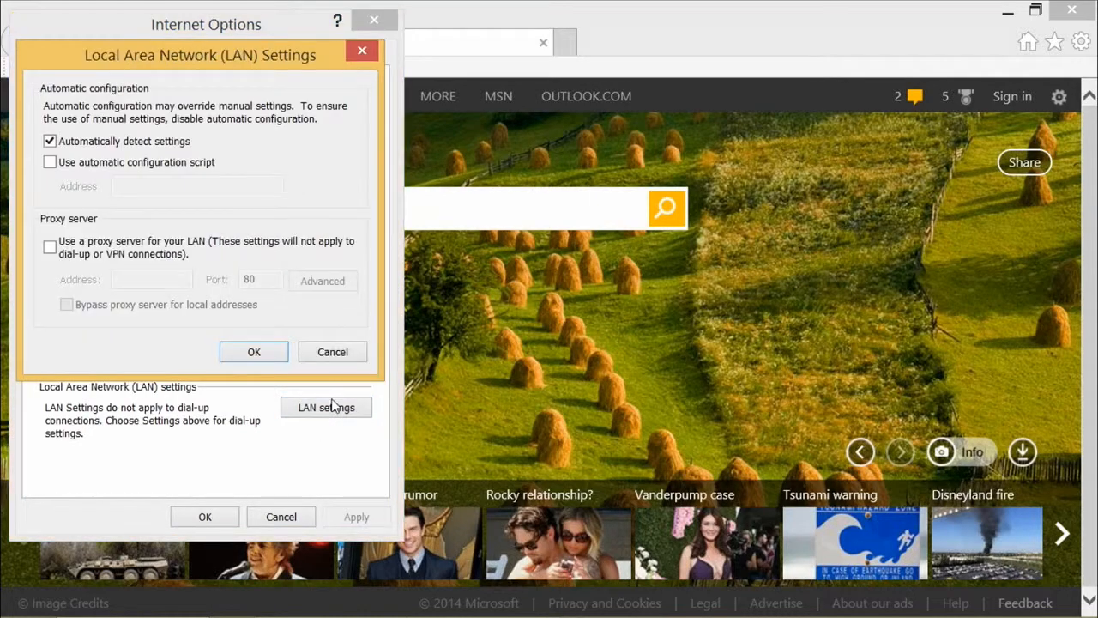
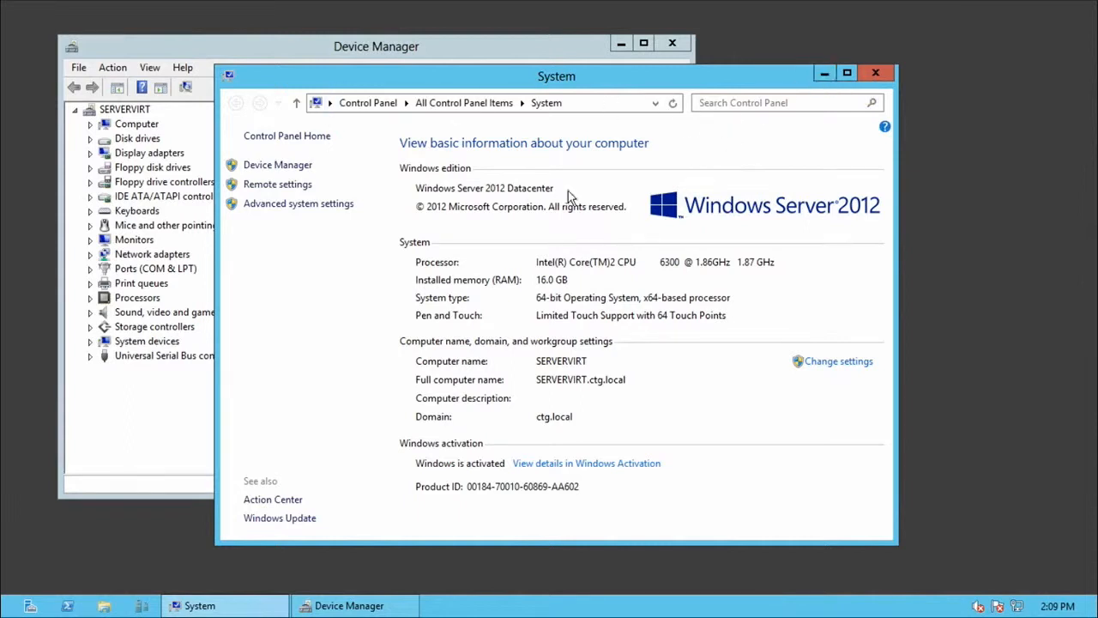
Return from the System page to the Control Panel home and show its items as small icons.
click(368, 112)
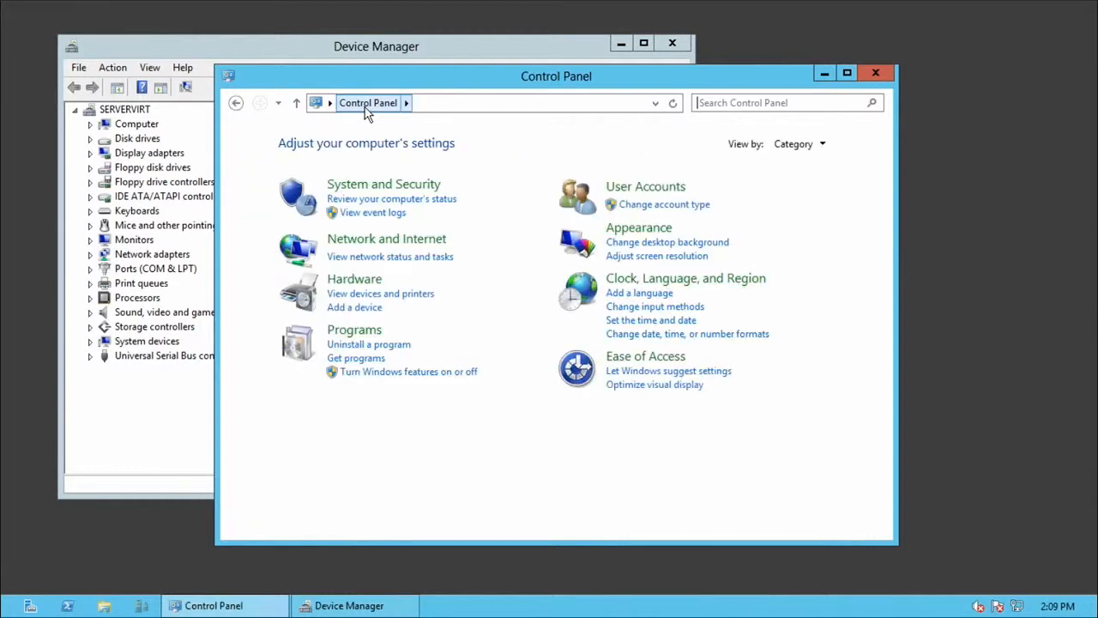
click(799, 144)
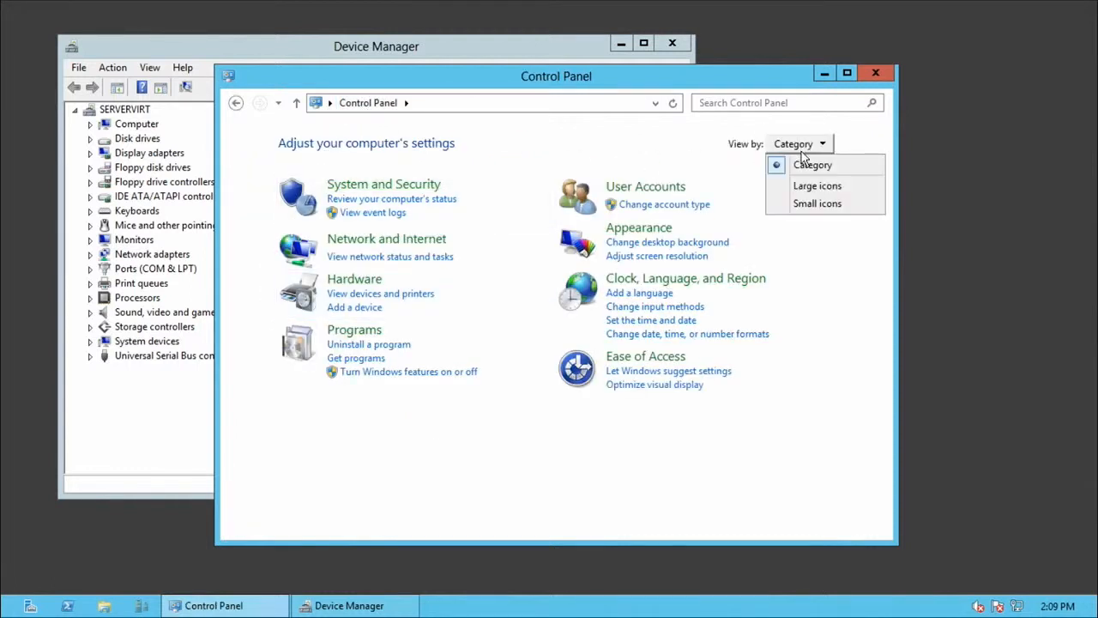
click(810, 205)
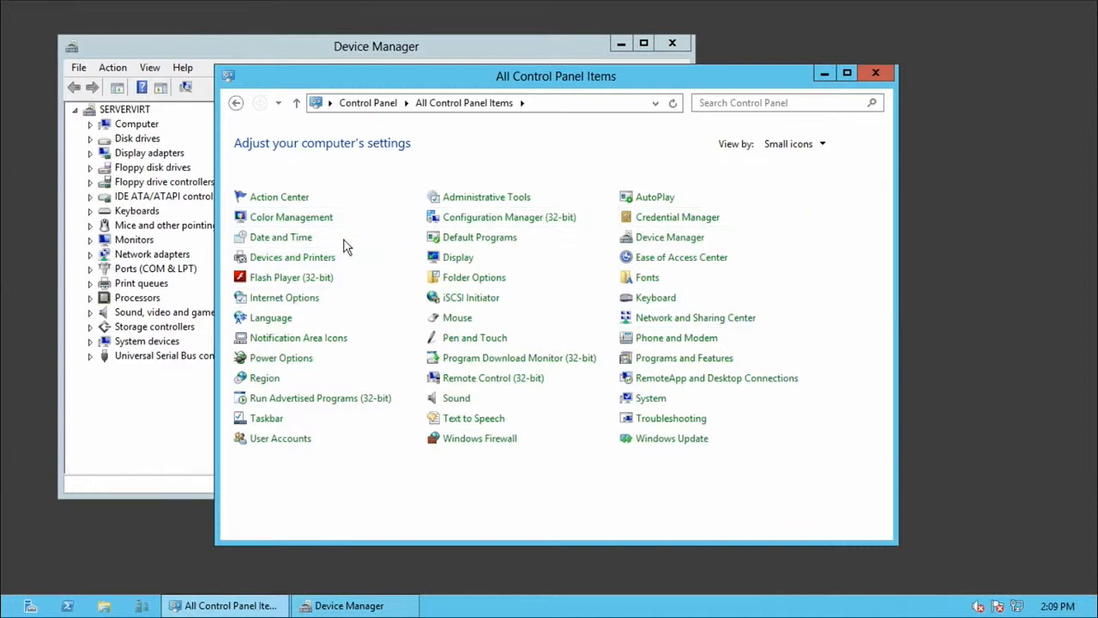
Open Computer Management from the Administrative Tools and display Device Manager for the local computer.
click(470, 199)
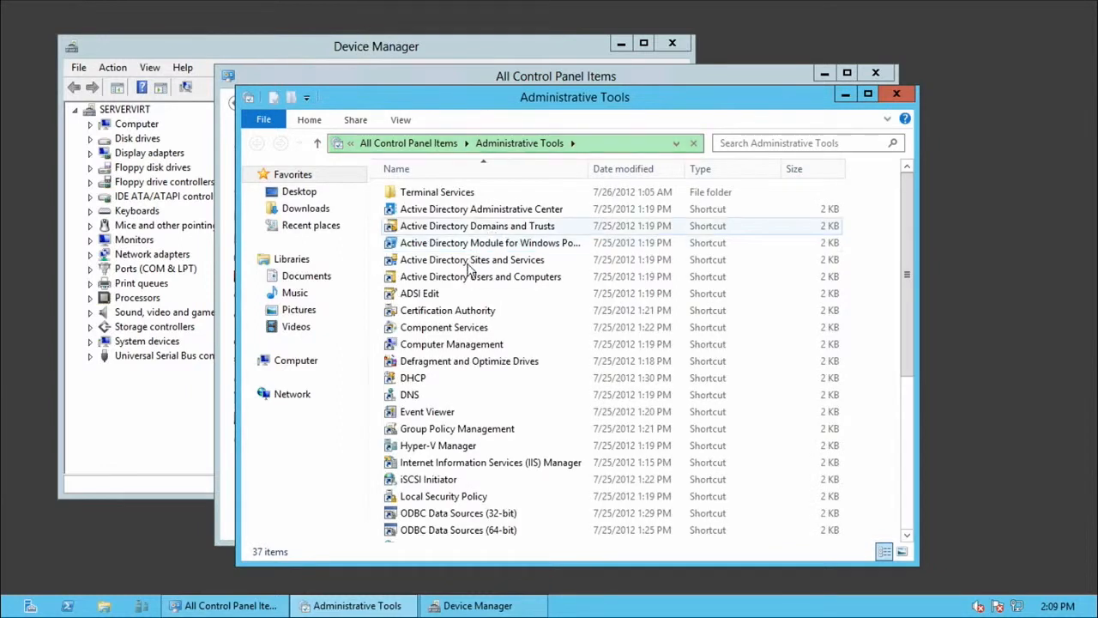
click(437, 346)
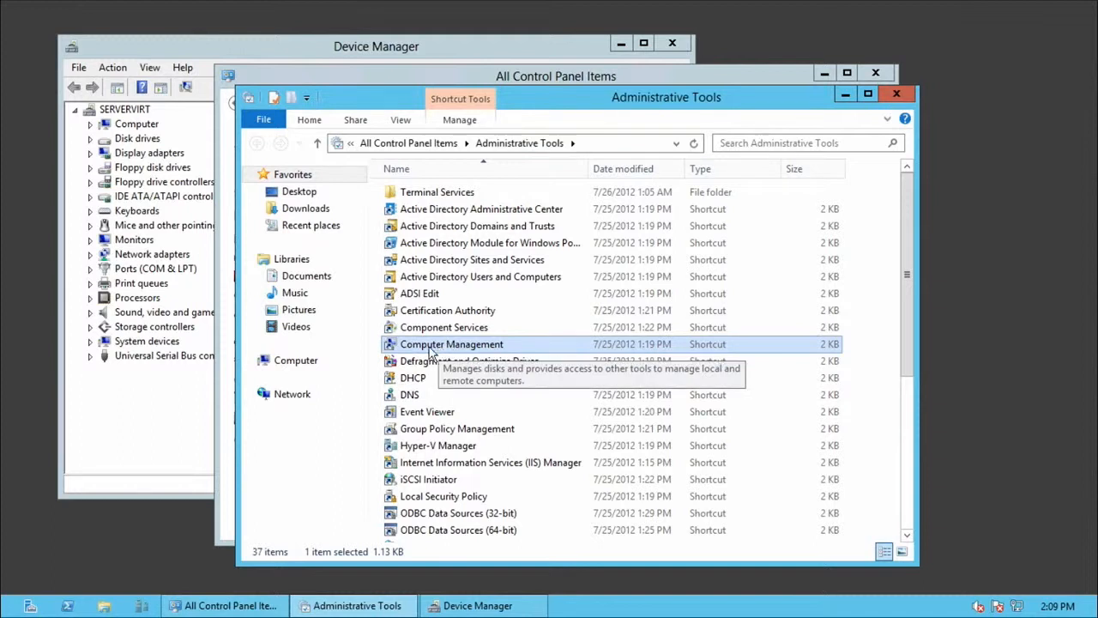
double_click(429, 345)
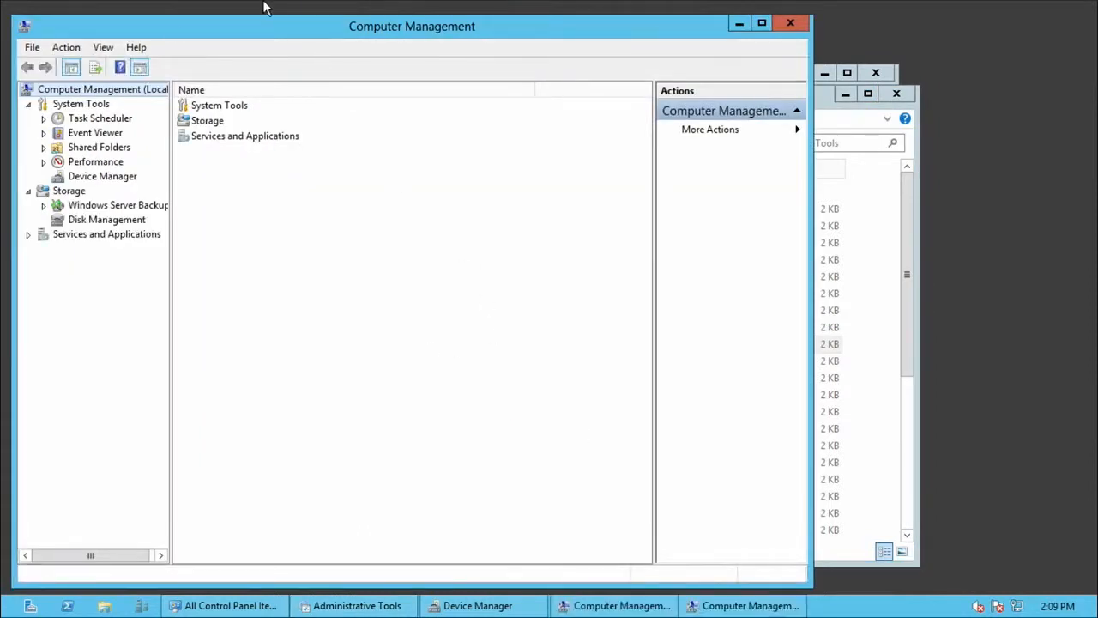
click(86, 176)
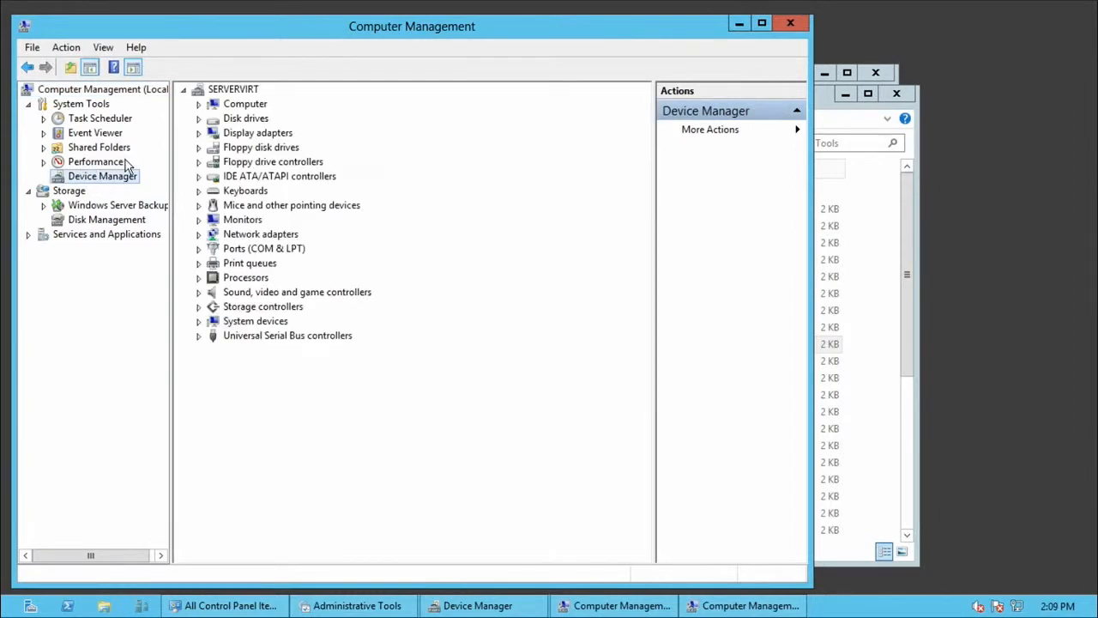
Close both Computer Management windows and the Administrative Tools folder.
click(791, 24)
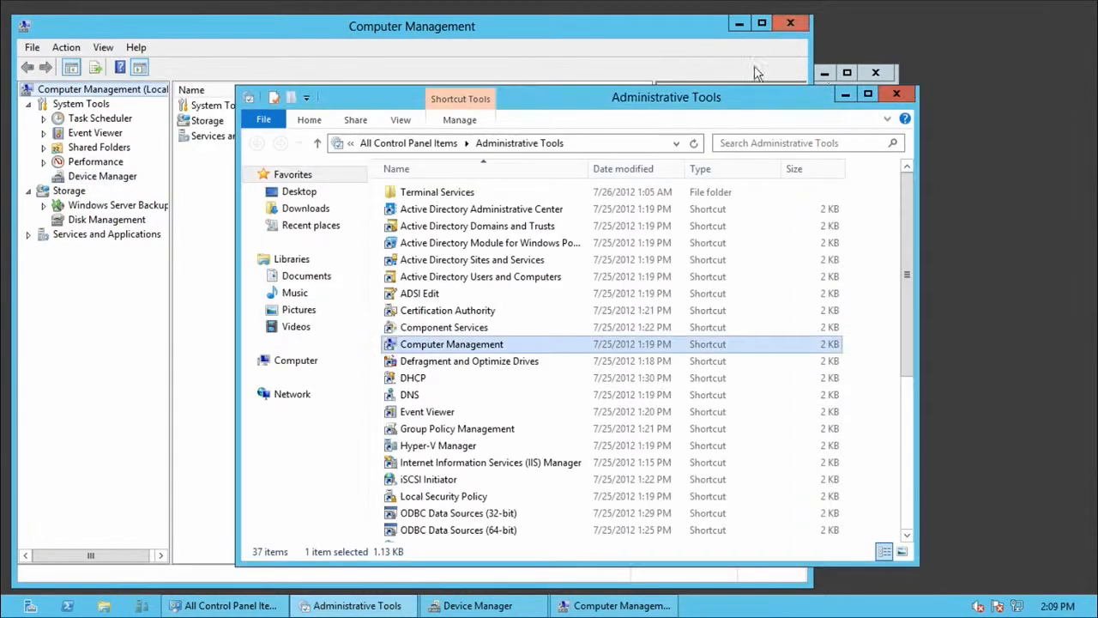
click(896, 95)
click(791, 24)
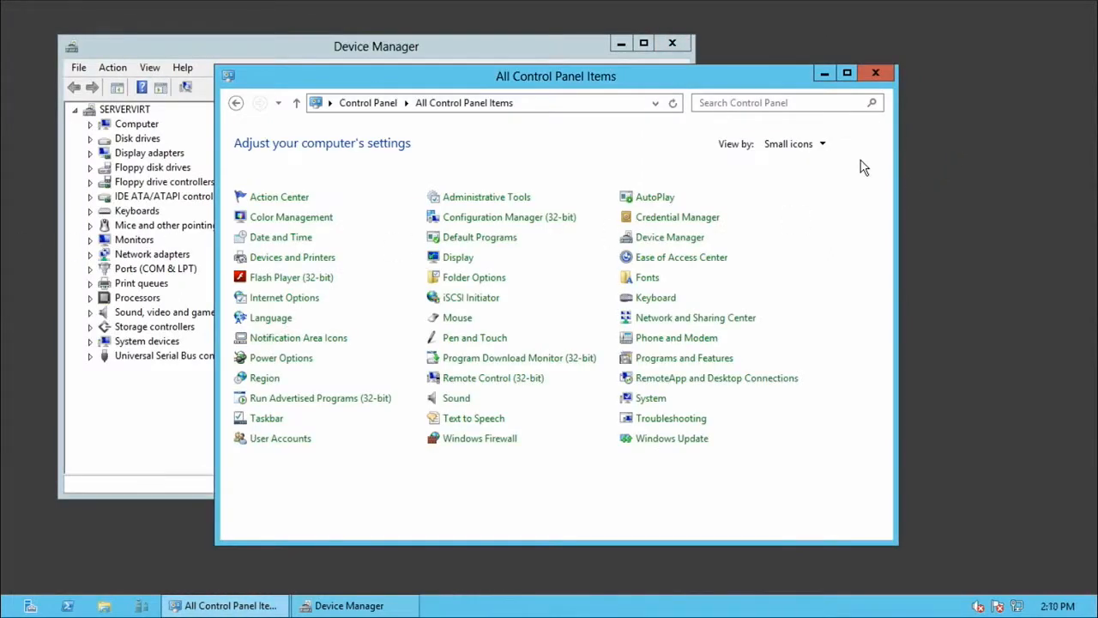
Run compmgmt.msc to open Computer Management and display Device Manager.
key(super+r)
text(compmgmt.msc)
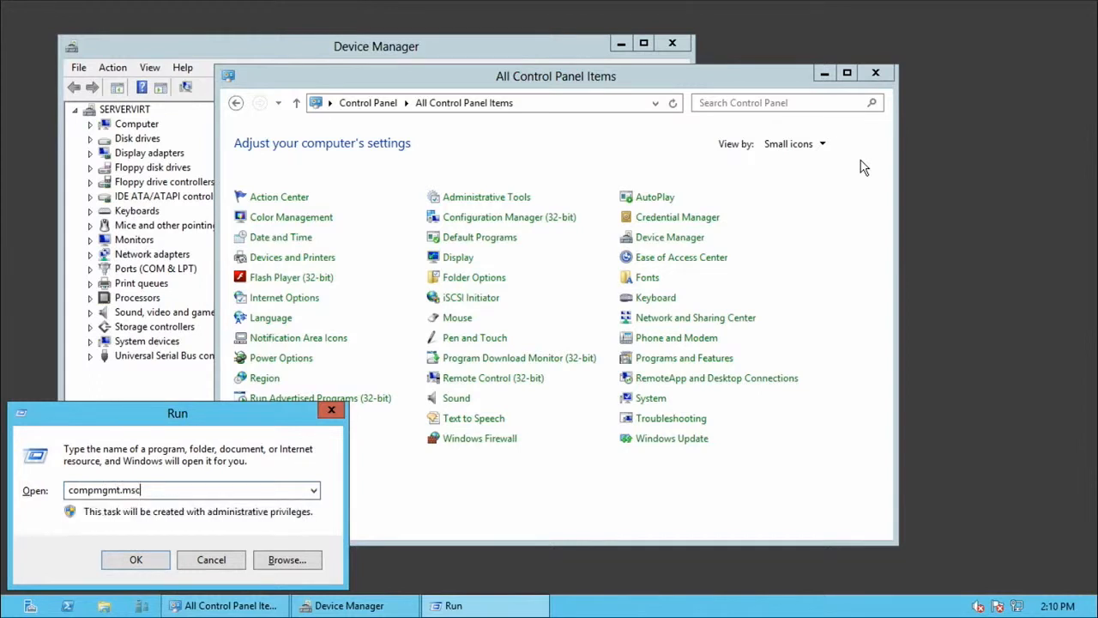
key(Return)
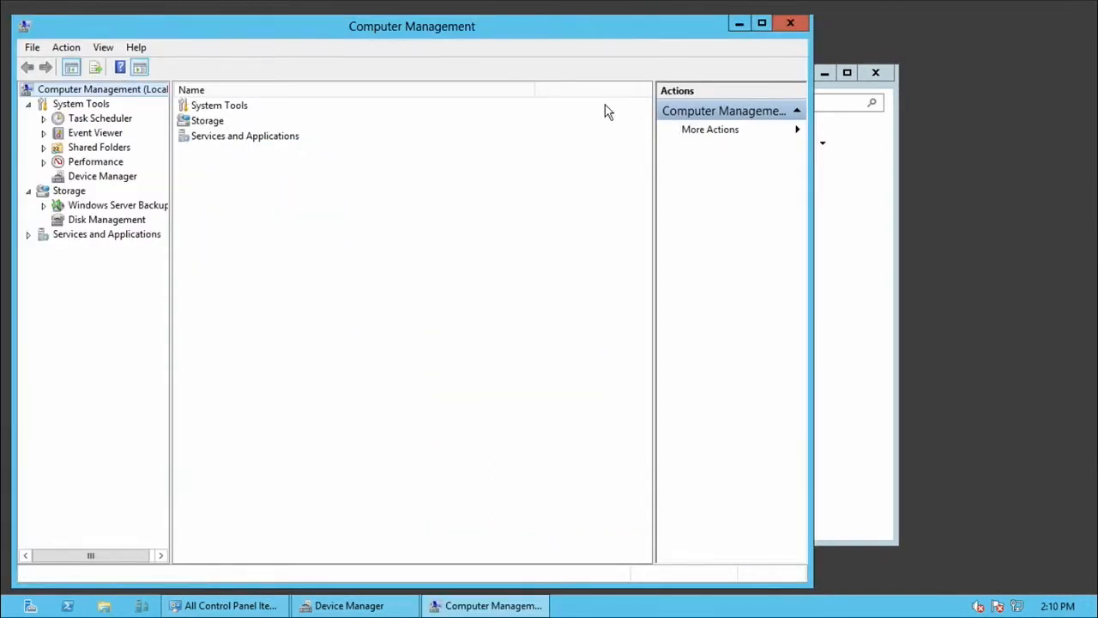
click(94, 175)
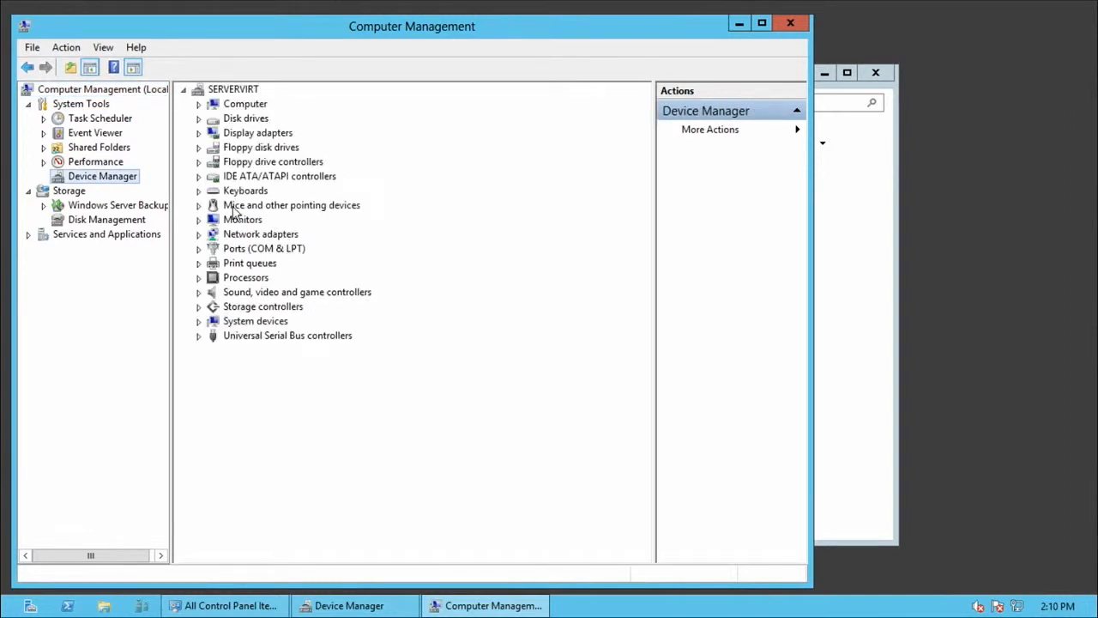
Examine the devices under Network adapters, Keyboards and Disk drives, and the actions available for the first D-Link network adapter.
click(200, 234)
right_click(305, 250)
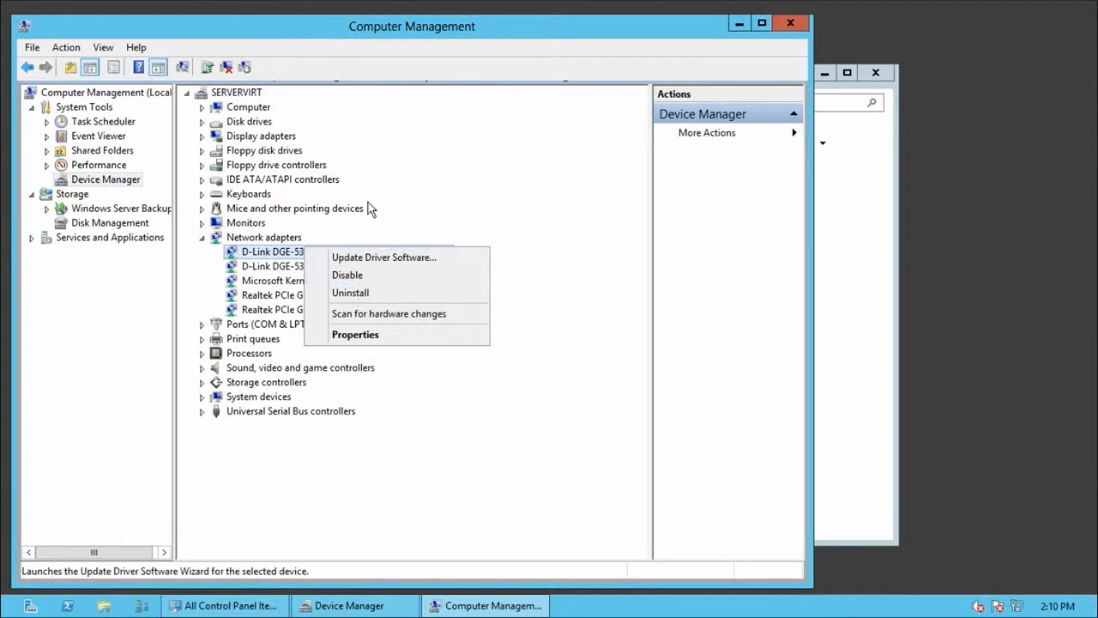
key(Escape)
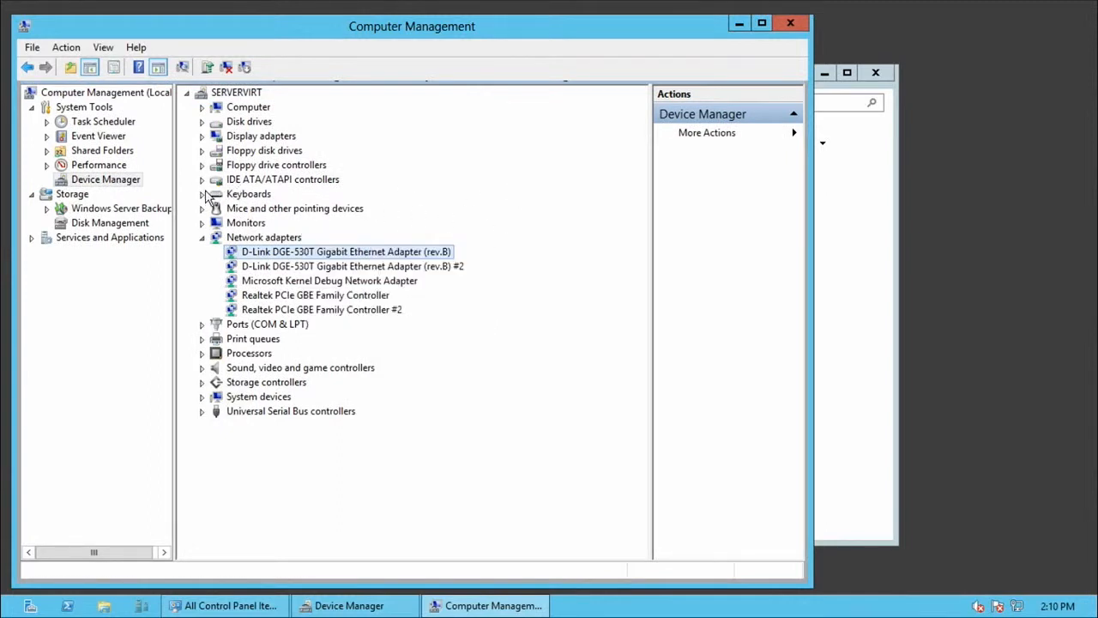
click(201, 194)
click(202, 195)
click(203, 238)
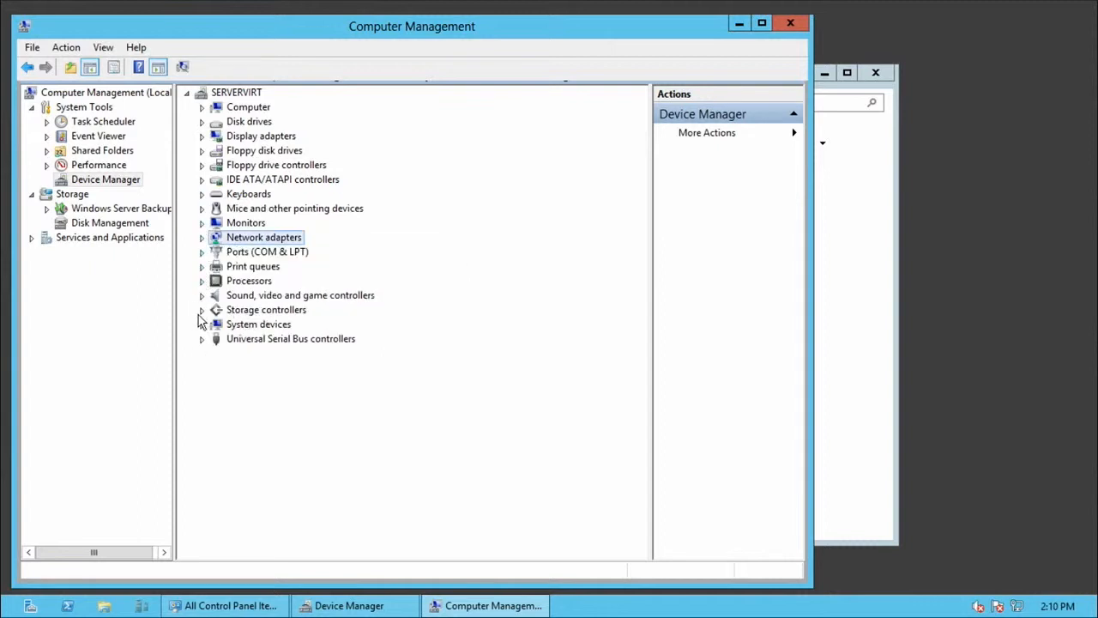
click(202, 122)
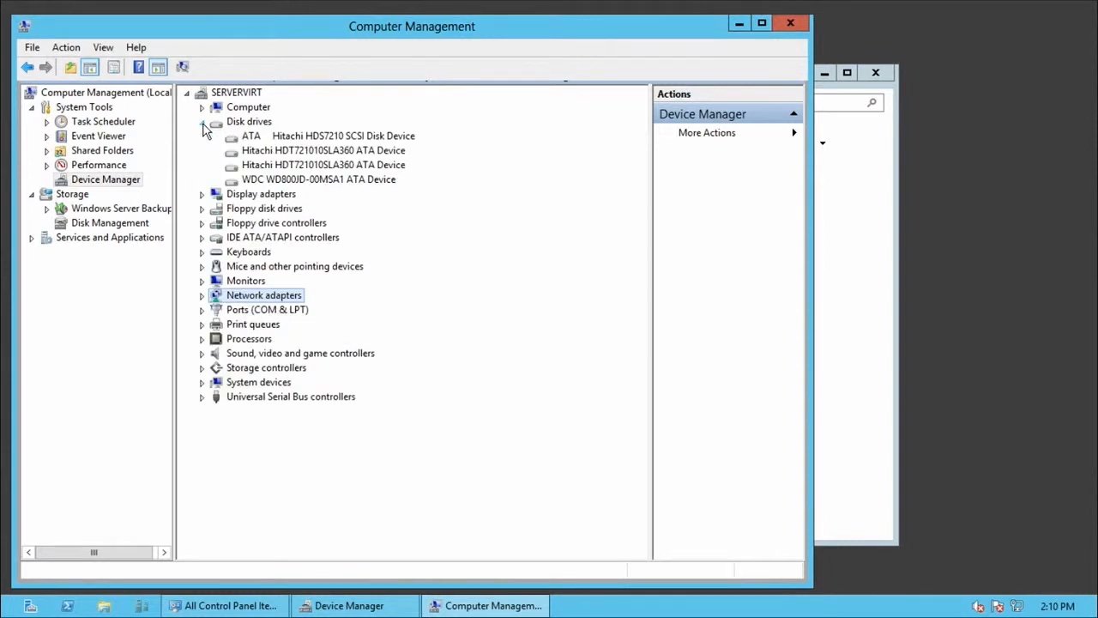
click(203, 122)
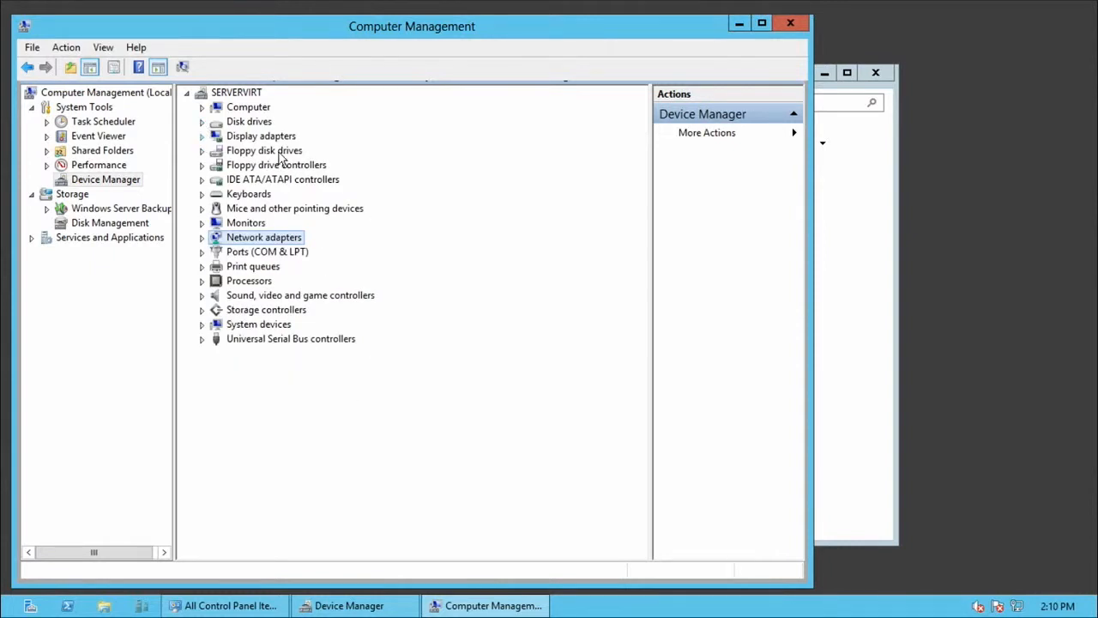
Disable the Floppy disk drive device under Floppy disk drives.
click(203, 151)
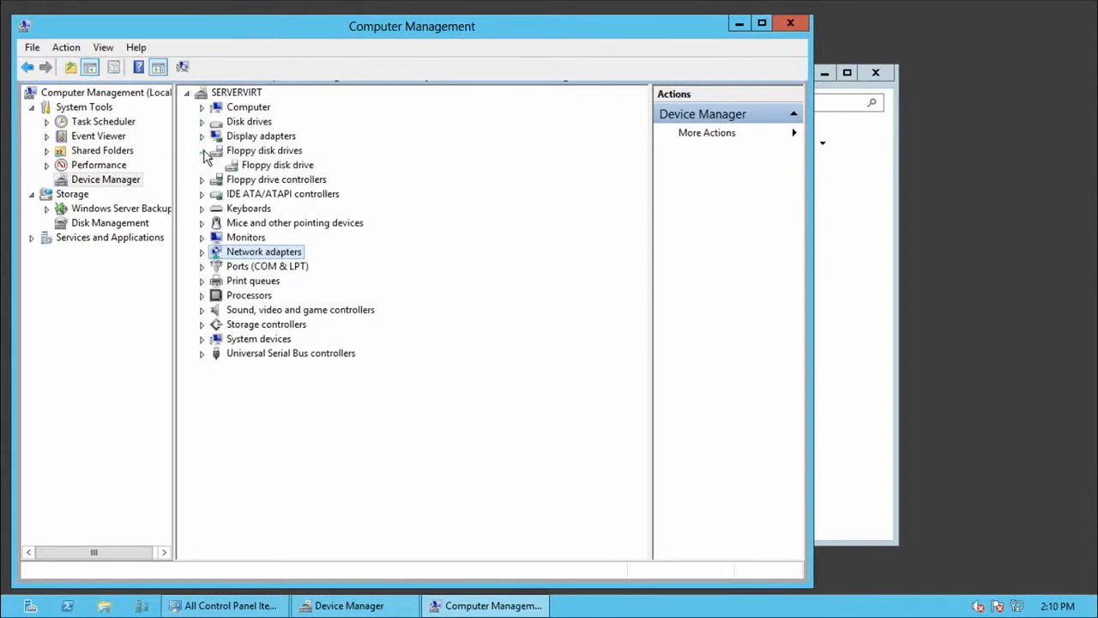
right_click(262, 167)
click(303, 196)
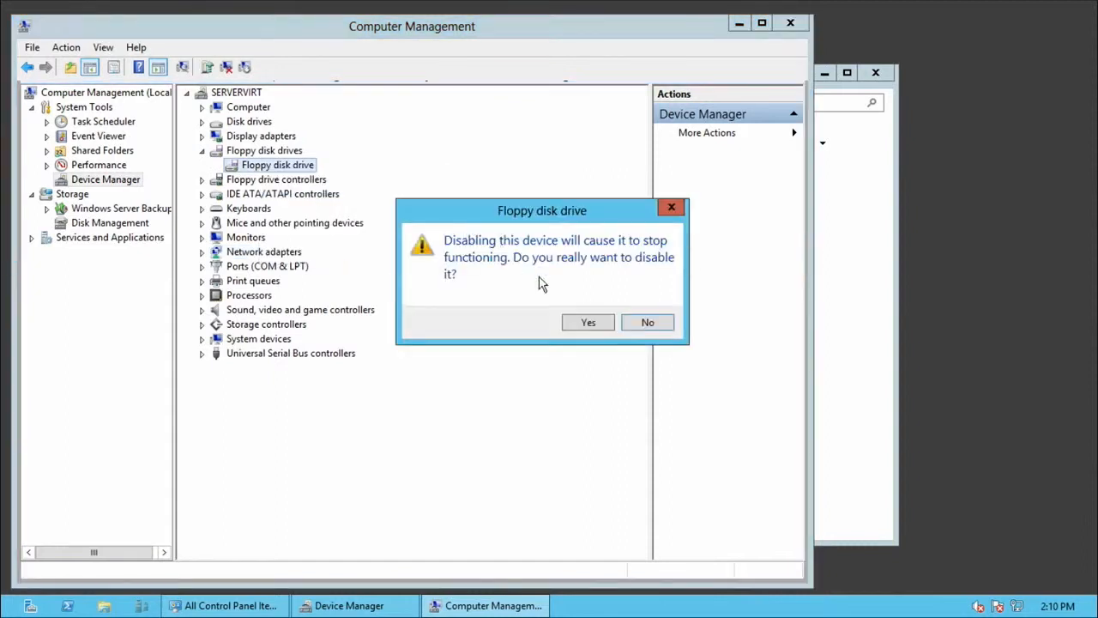
click(587, 321)
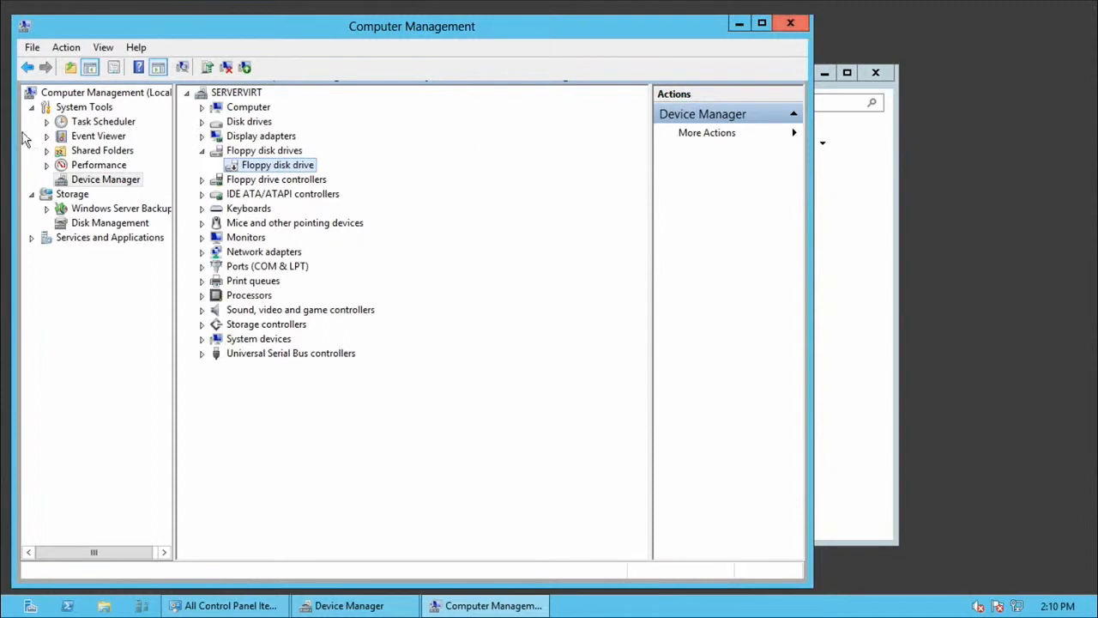
Open the Floppy disk drive's properties and review its driver, details, events and general status.
right_click(260, 168)
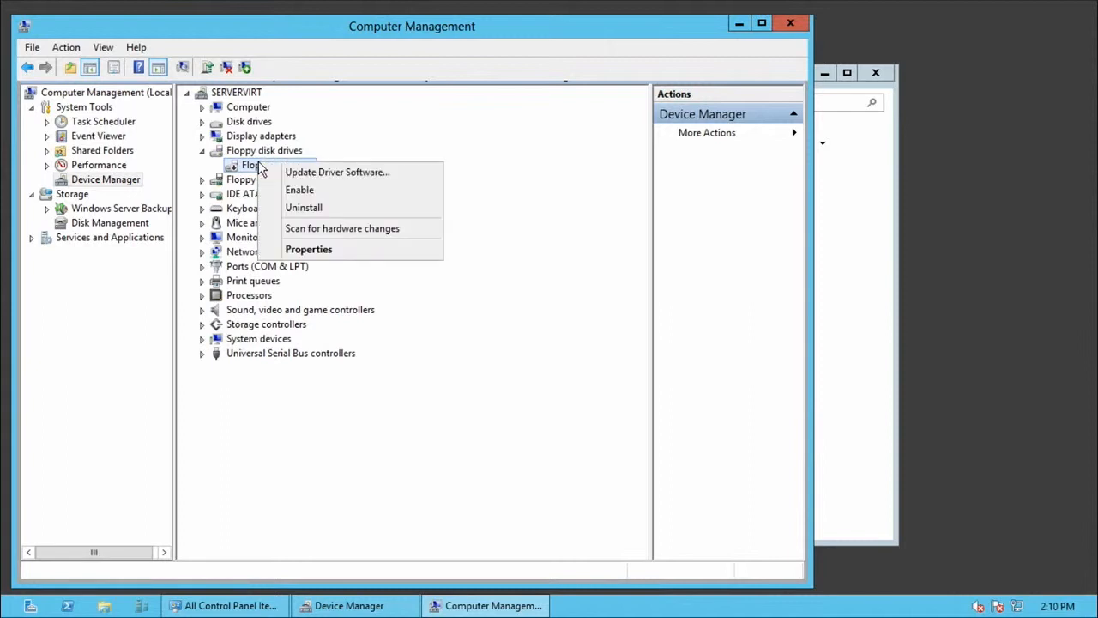
click(311, 250)
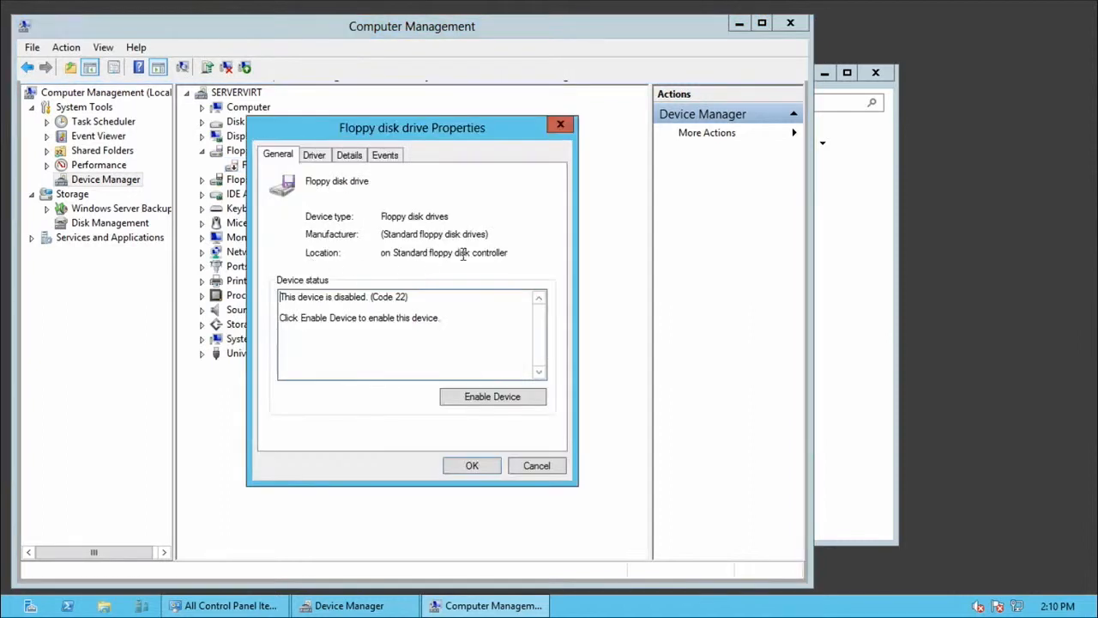
click(313, 155)
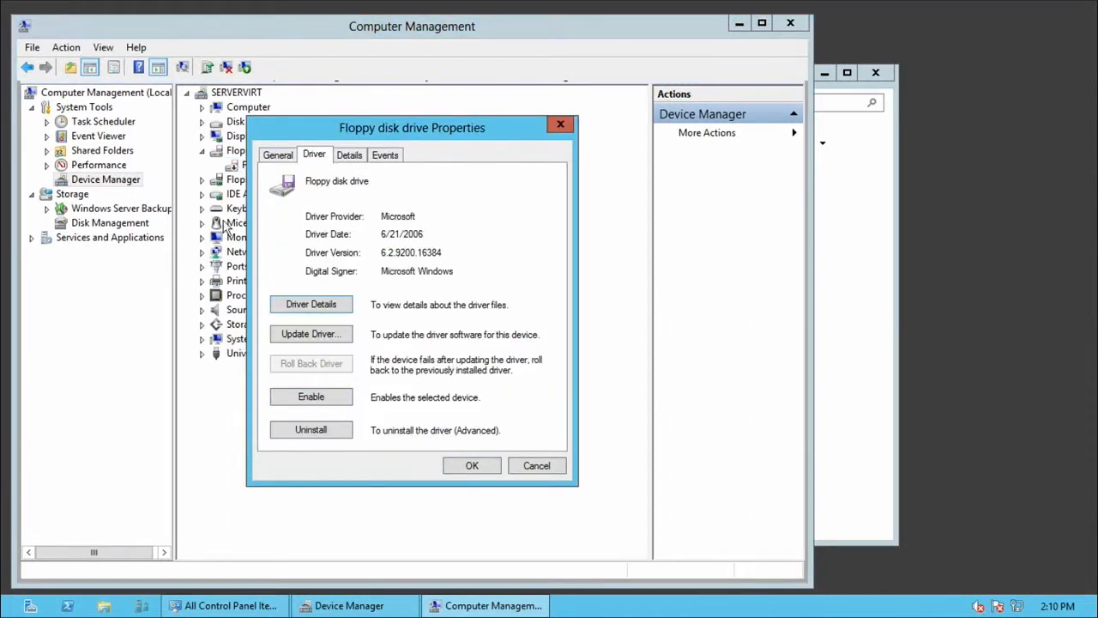
click(352, 155)
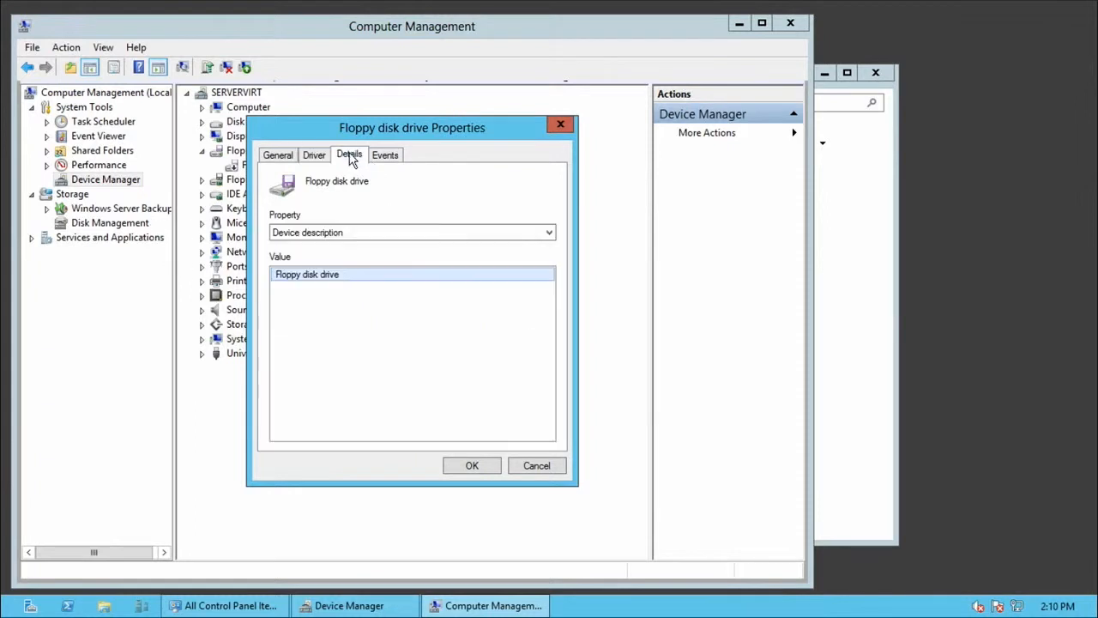
click(387, 154)
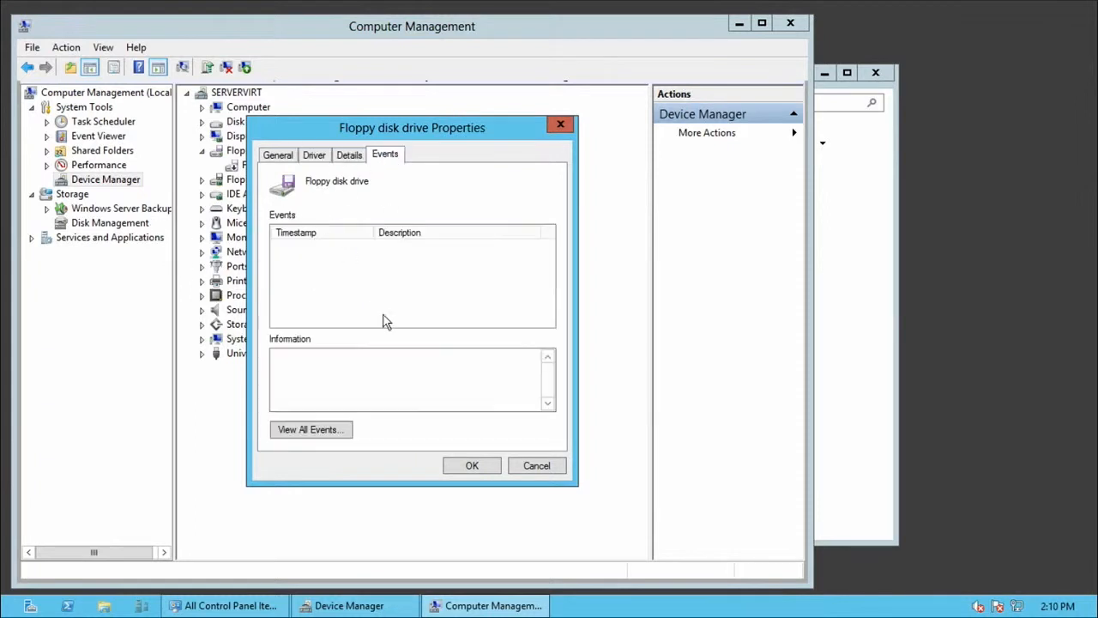
click(283, 157)
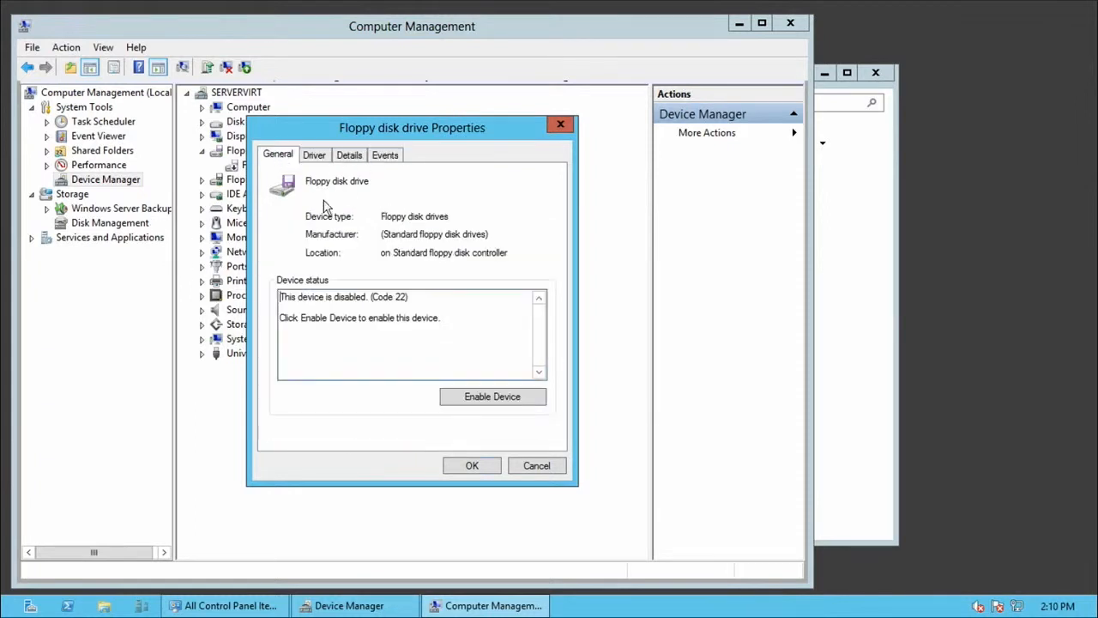
Enable the Floppy disk drive again through the Device Problems Troubleshooting Wizard.
click(502, 401)
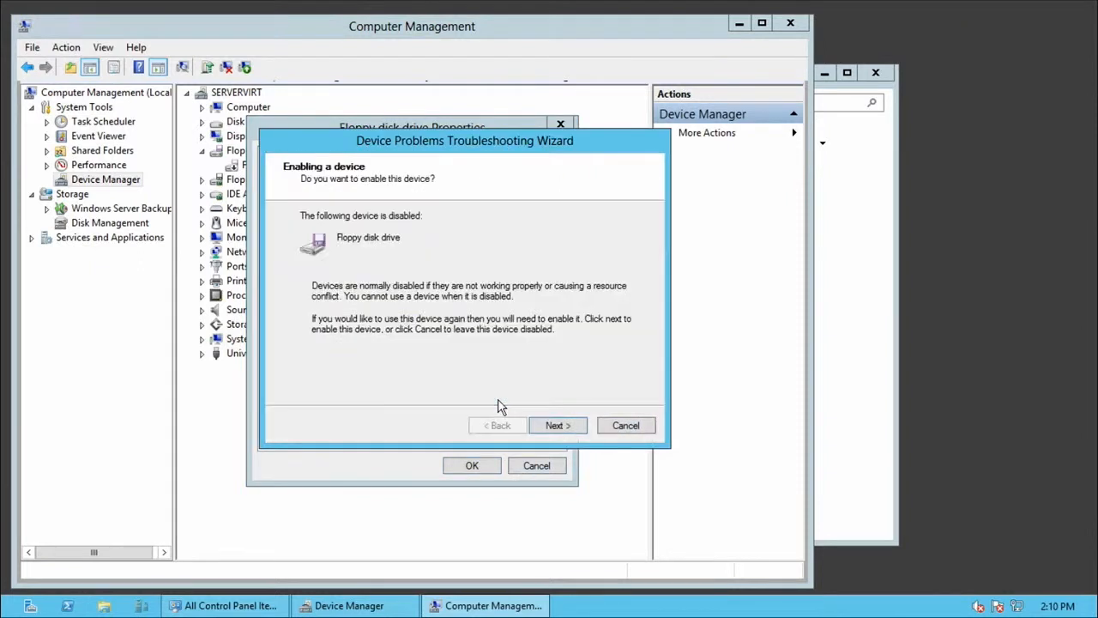
click(563, 432)
click(564, 432)
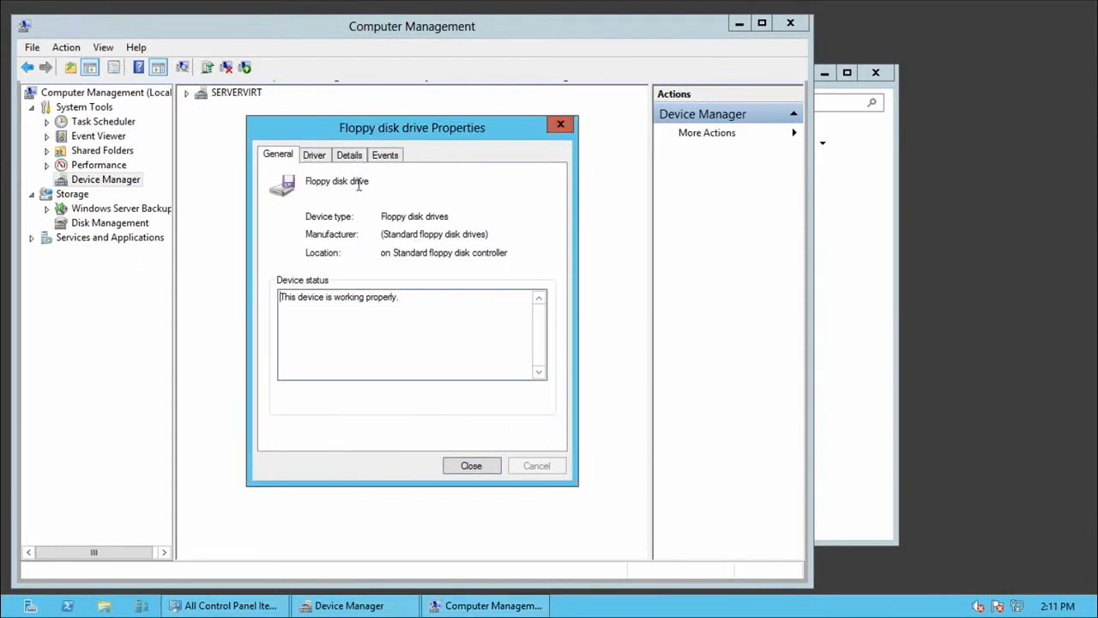
Review the floppy drive's driver, details and general status, then close its properties.
click(322, 159)
click(356, 161)
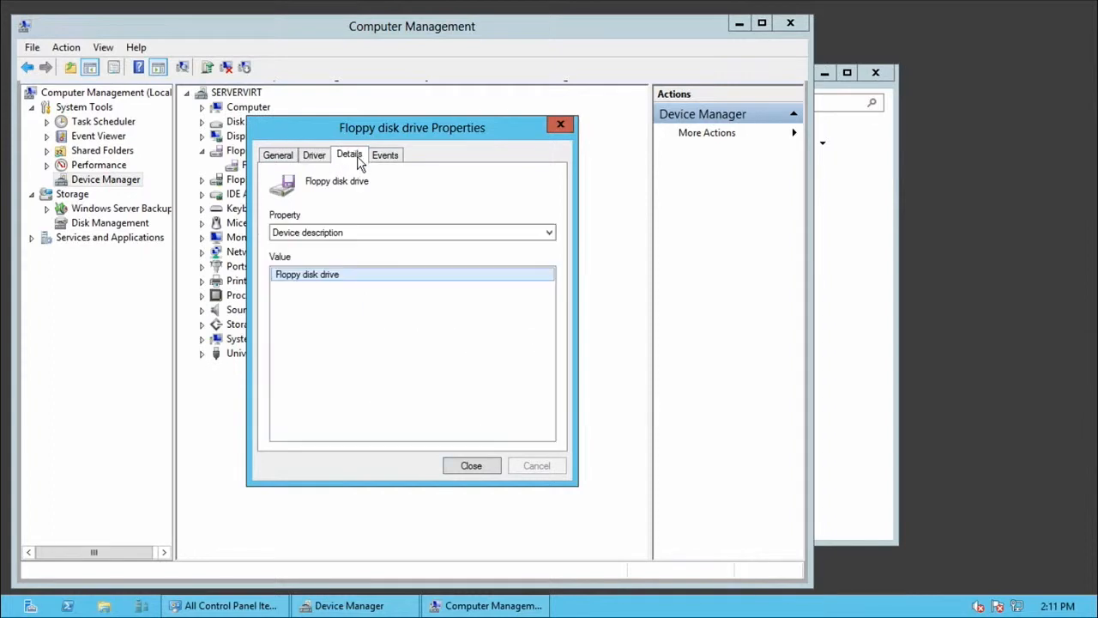
click(319, 160)
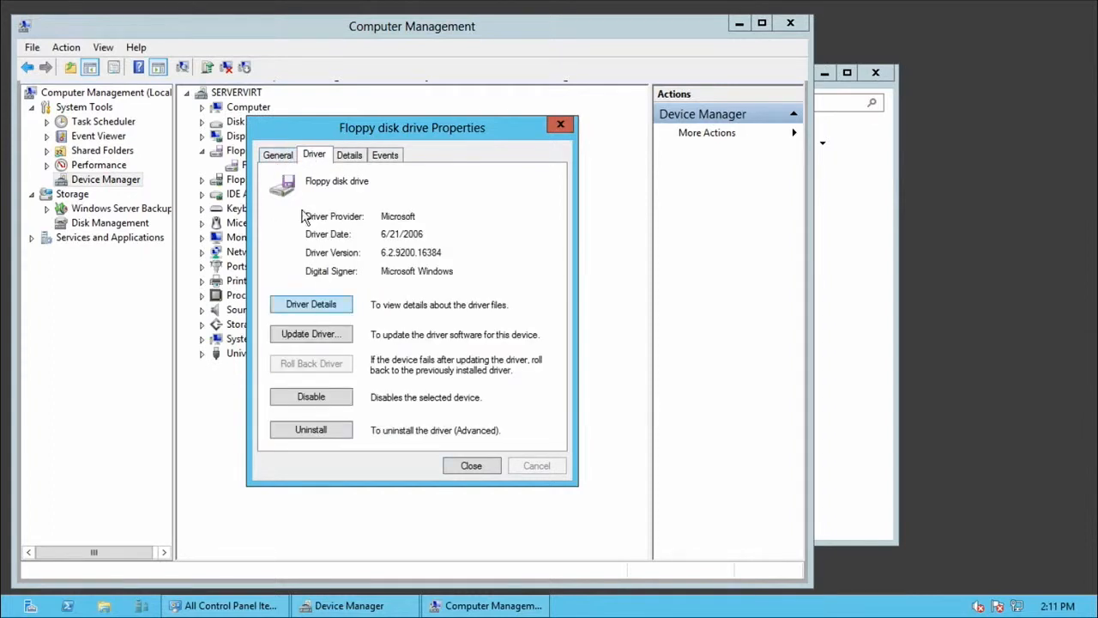
click(283, 158)
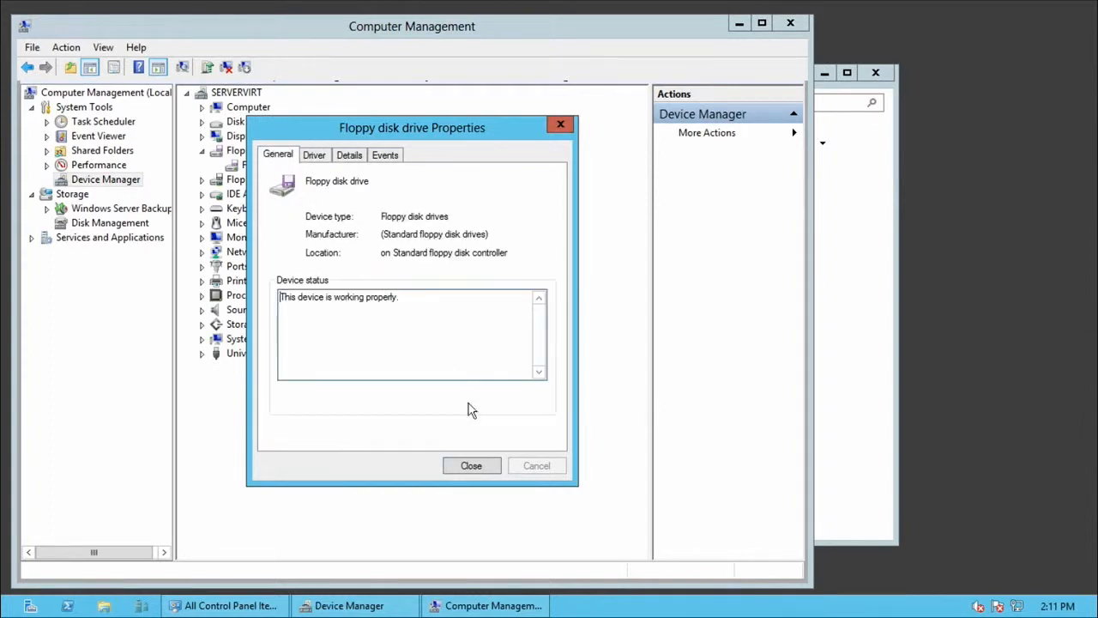
click(470, 465)
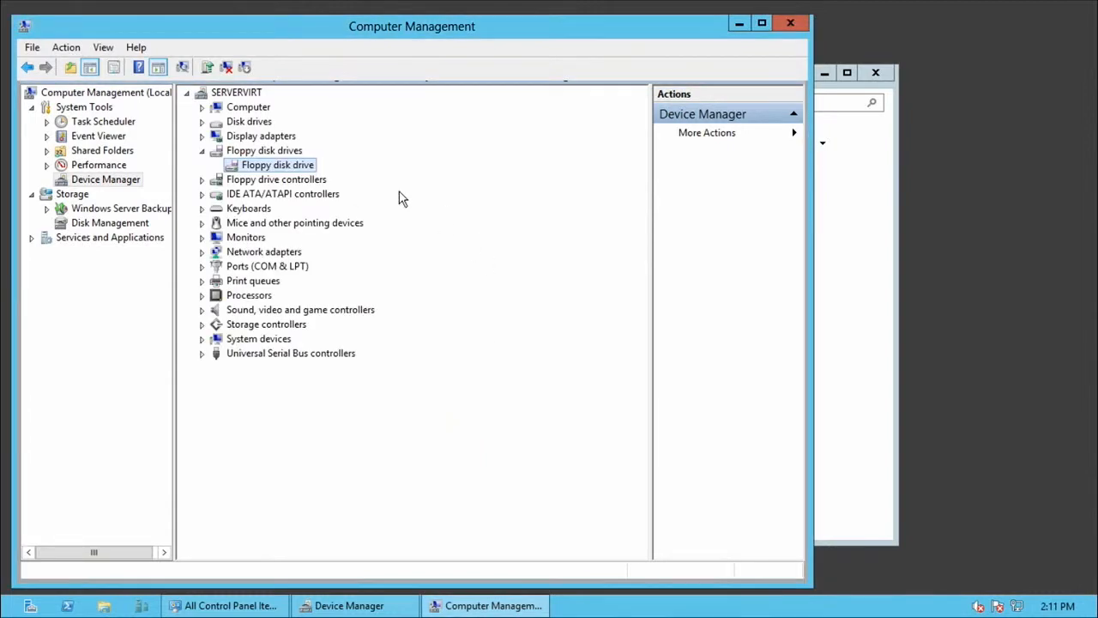
Close Computer Management and look through the list of Administrative Tools from the Control Panel.
click(790, 26)
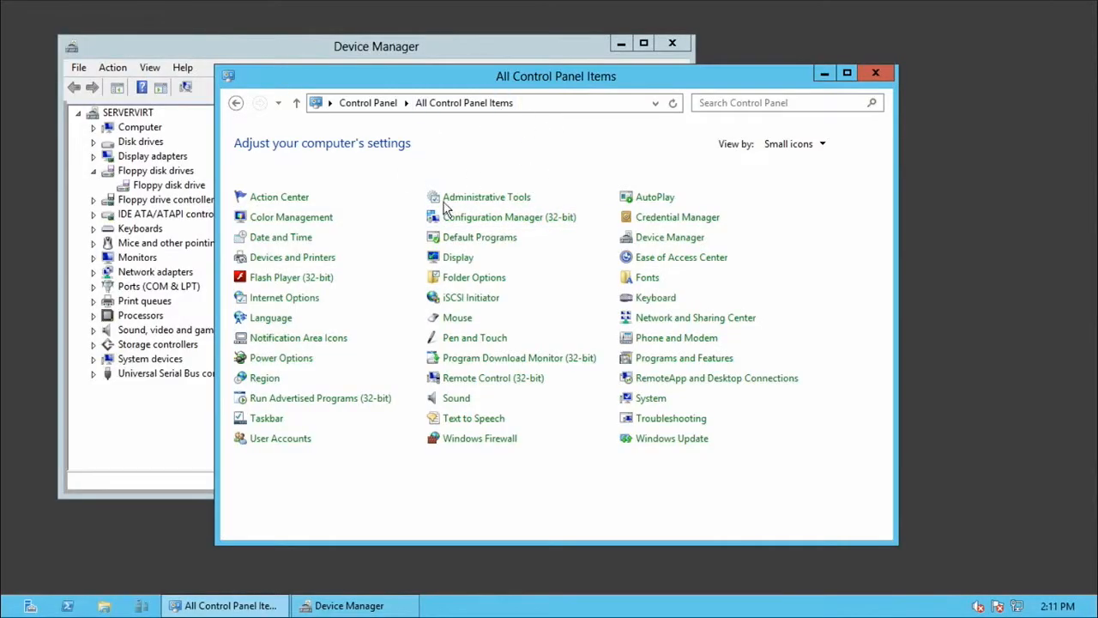
click(478, 199)
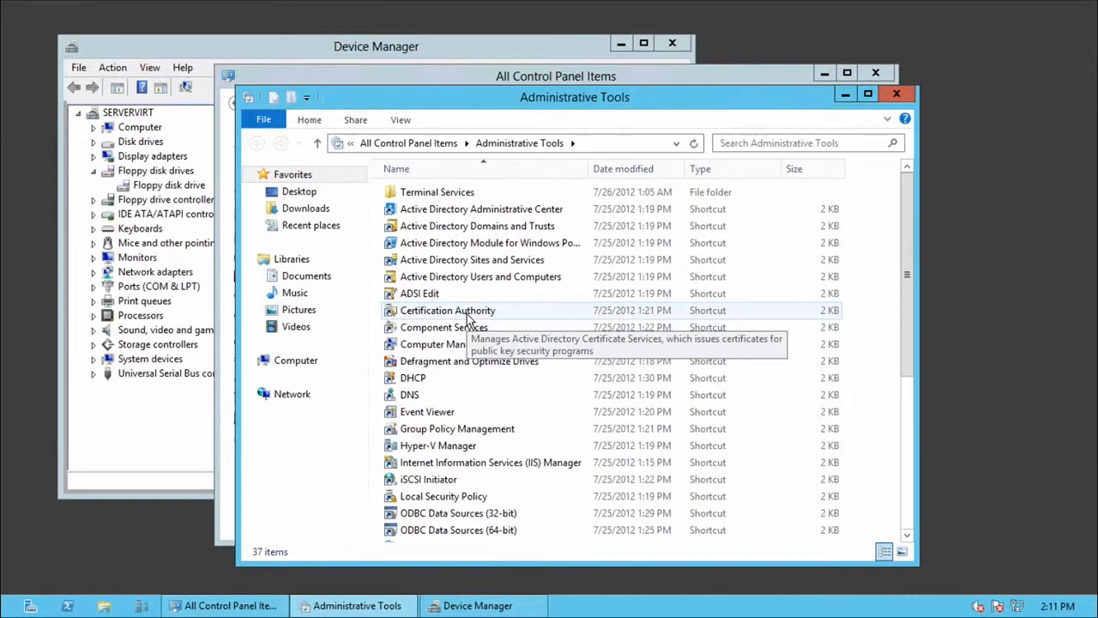
scroll(532, 263, down, 4)
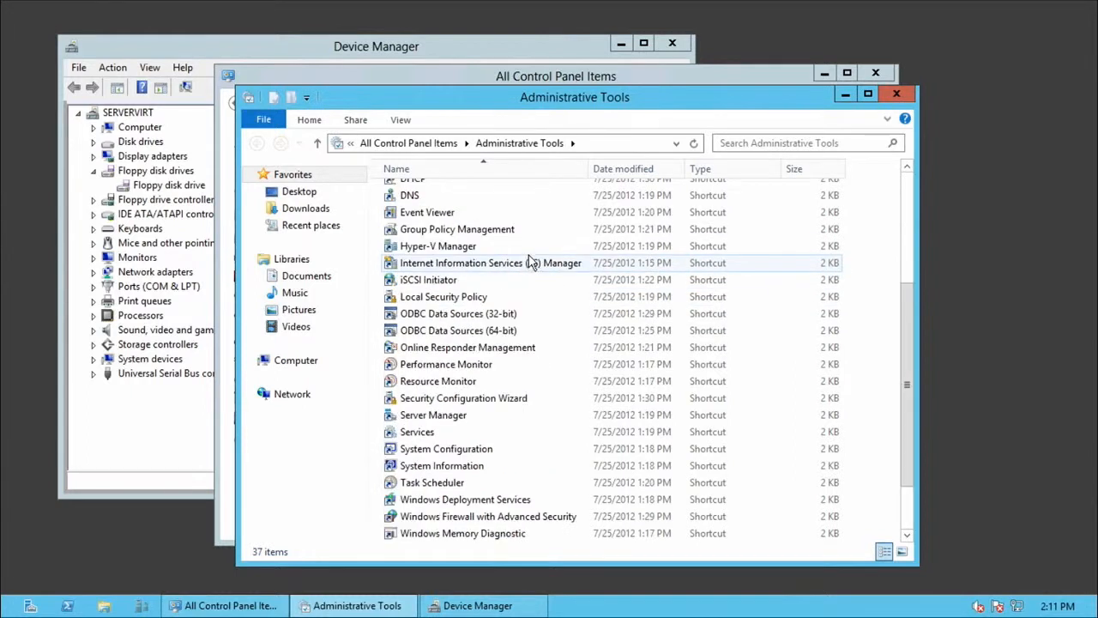
scroll(532, 263, down, 2)
Locate Windows Firewall in the Control Panel and Windows Firewall with Advanced Security in the Administrative Tools, then close the tools folder.
drag(611, 101, 766, 108)
click(497, 75)
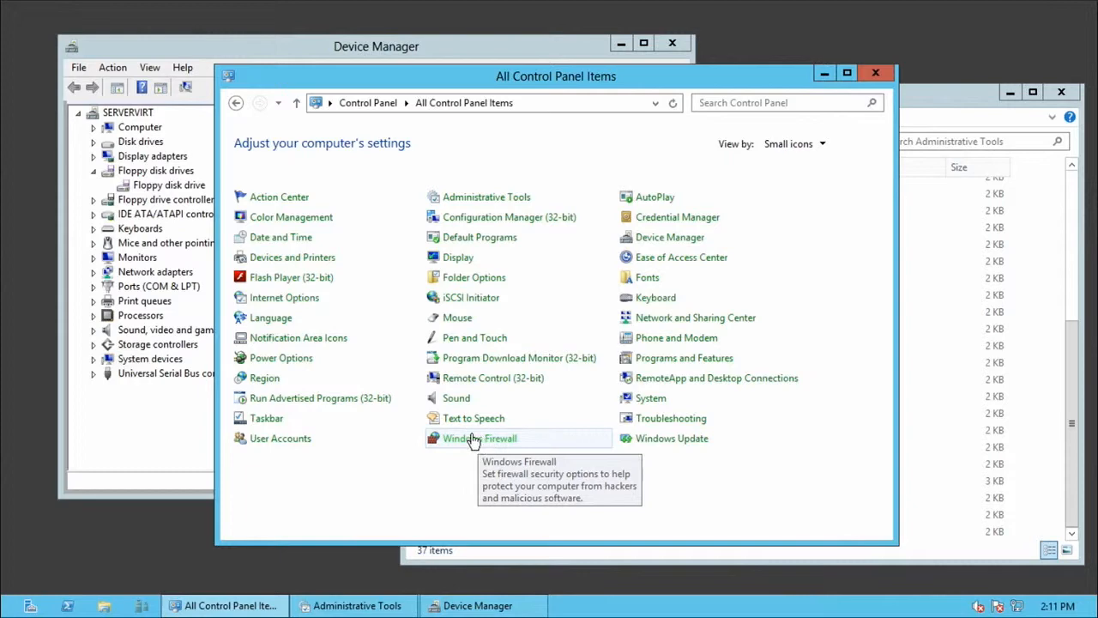
click(975, 400)
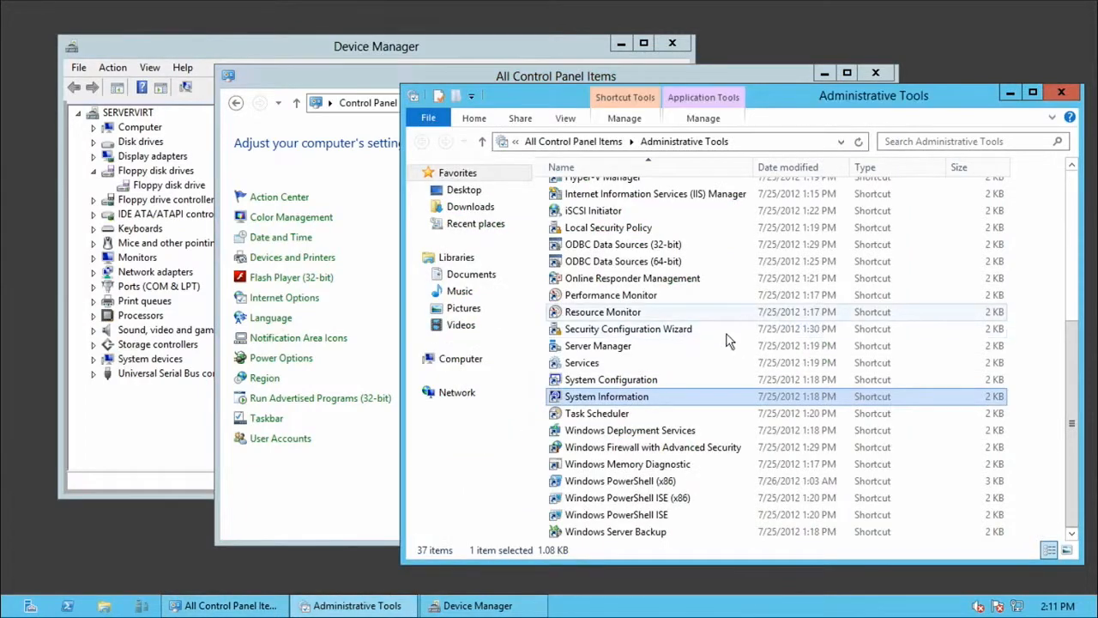
click(691, 447)
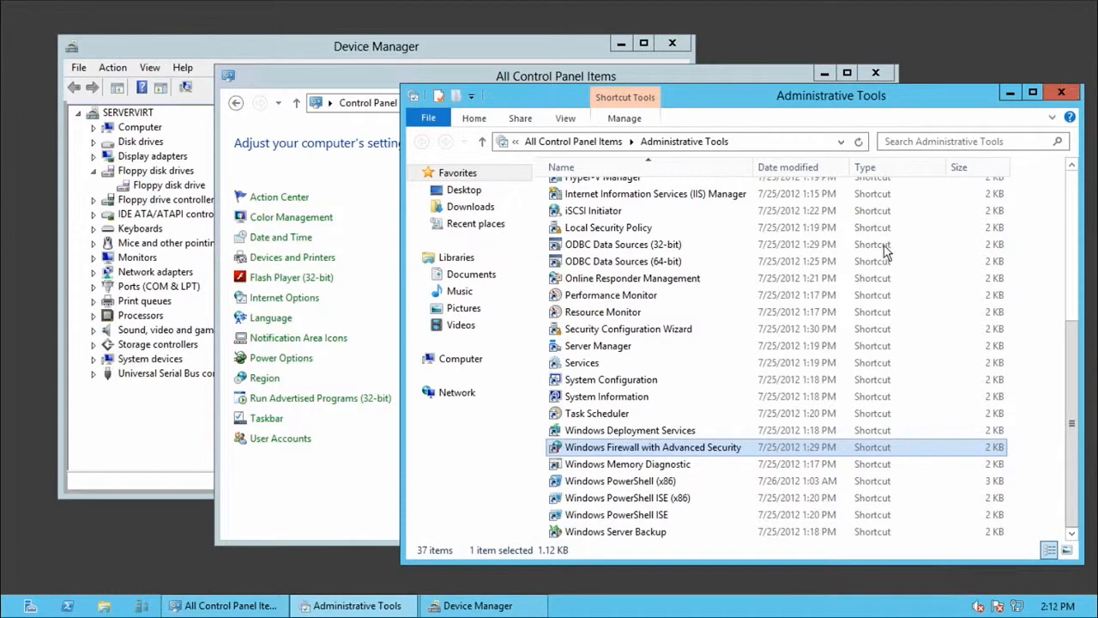
scroll(886, 249, up, 6)
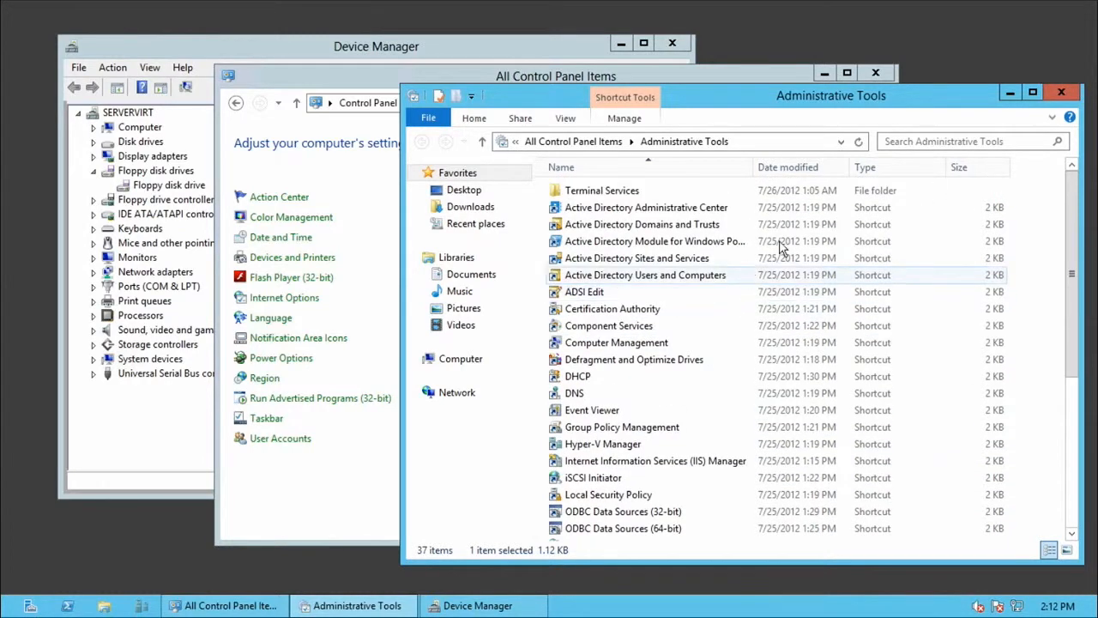
click(1061, 92)
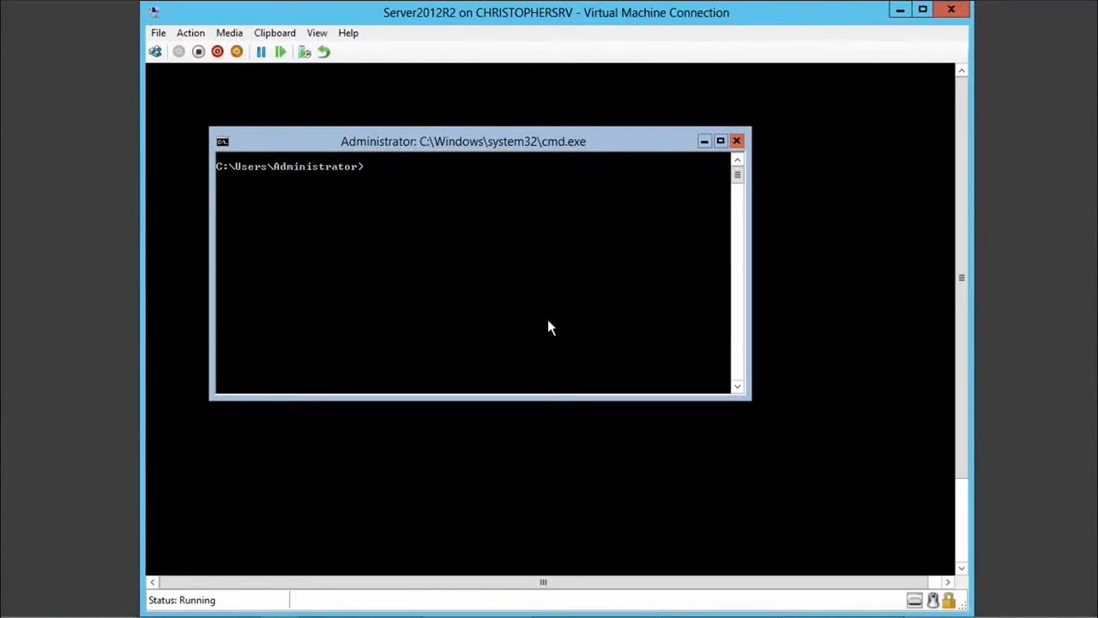
Start PowerShell from the Server2012R2 command prompt, then exit back to a cleared command prompt.
text(powershell)
key(Return)
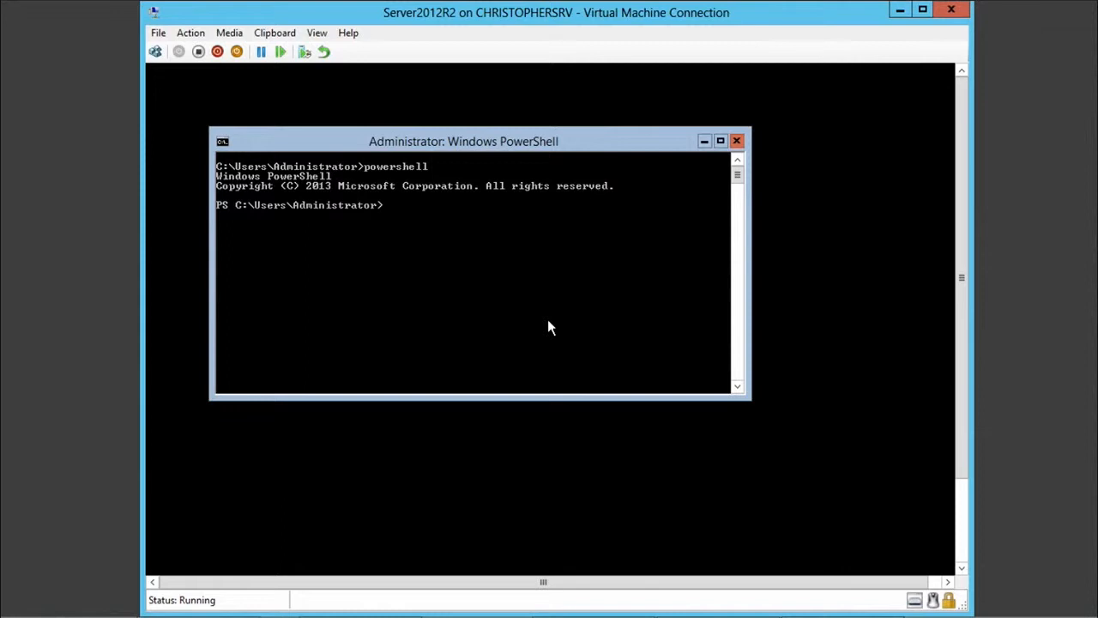
text(exit)
key(Return)
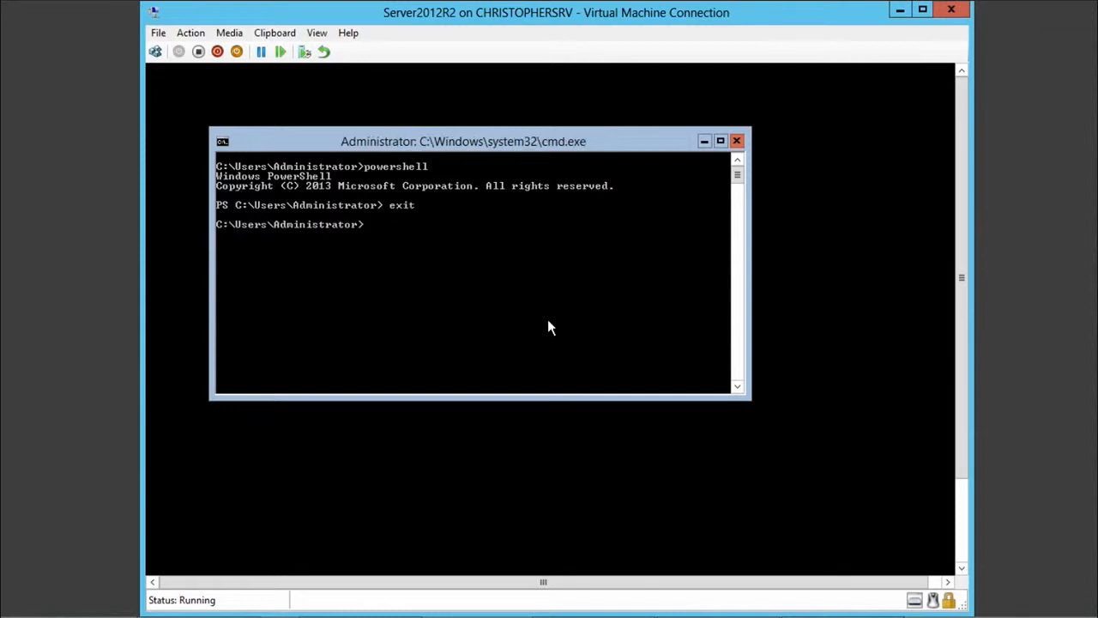
text(cls)
key(Return)
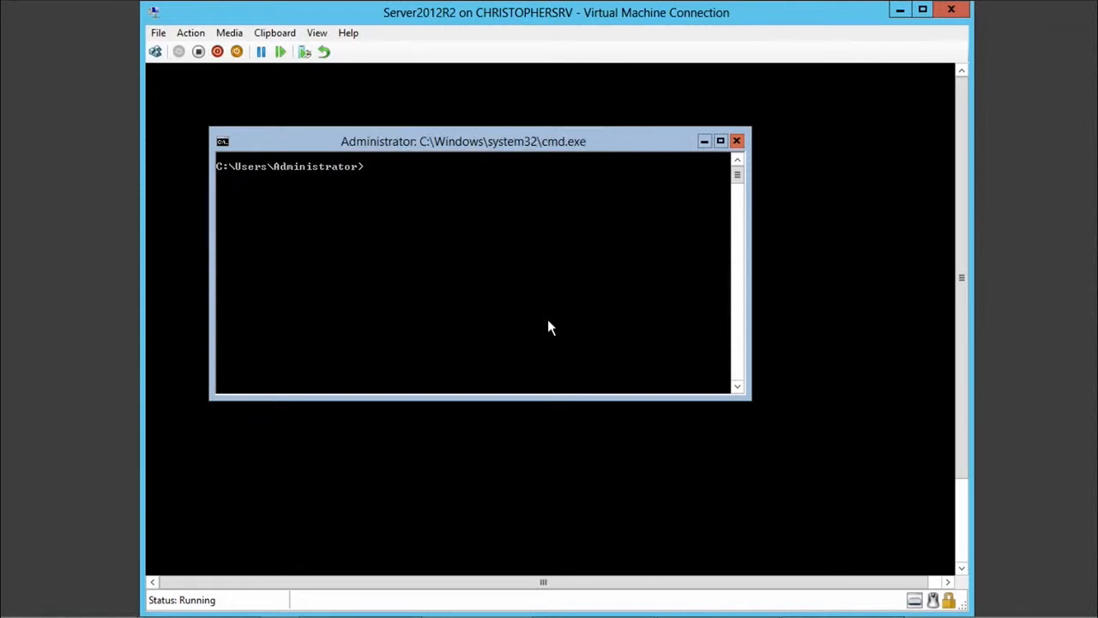